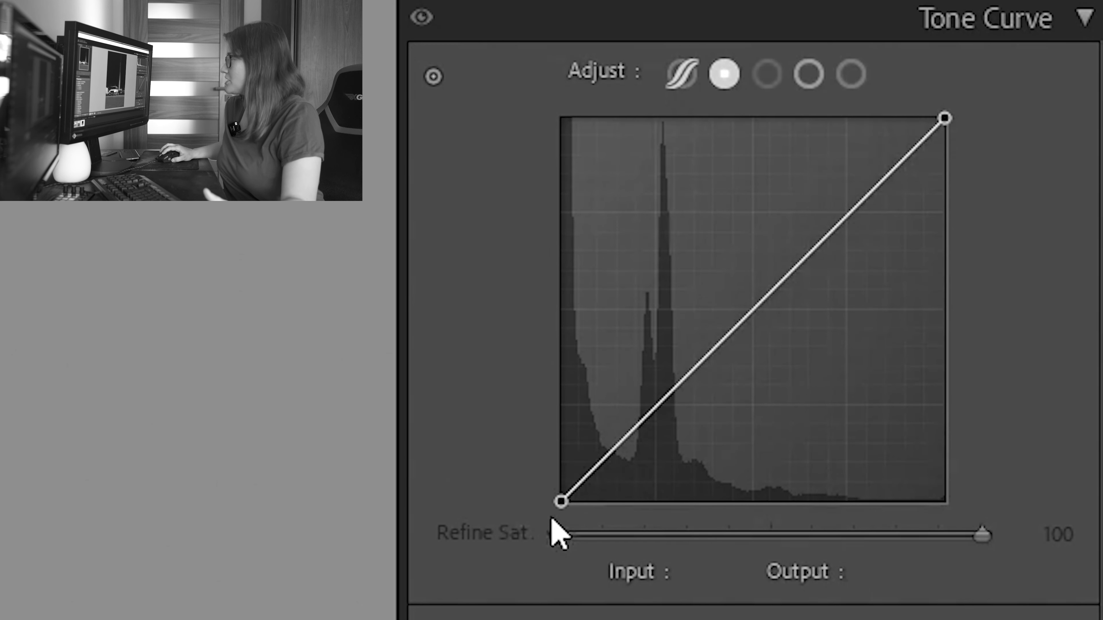
- Add three points to the tone curve, lift its black point slightly, and set the midtone point to 156/130 and highlight point to 206/198
{"action": "left_click", "coordinate": [650, 413]}
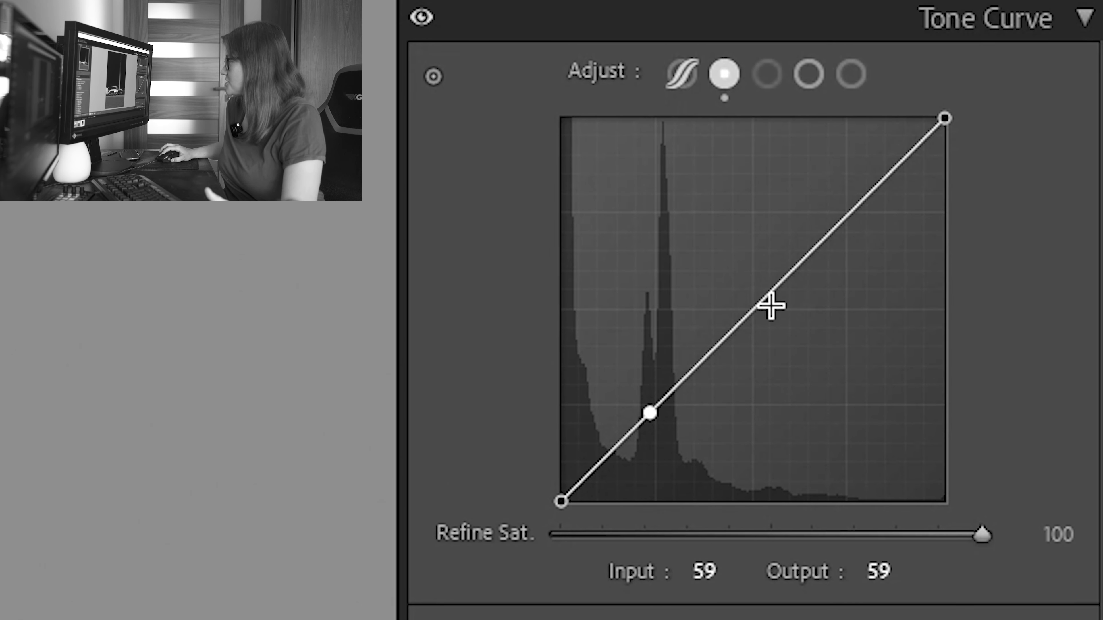
{"action": "left_click", "coordinate": [749, 313]}
{"action": "left_click", "coordinate": [873, 198]}
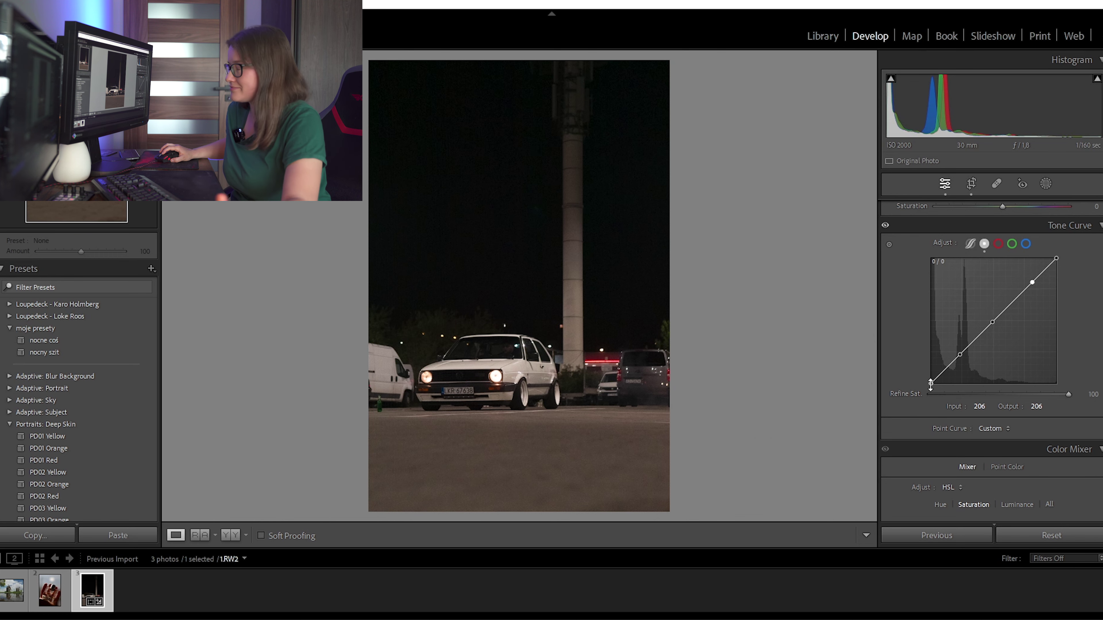
{"action": "left_click_drag", "start_coordinate": [931, 385], "coordinate": [931, 381]}
{"action": "left_click_drag", "start_coordinate": [992, 322], "coordinate": [1007, 321]}
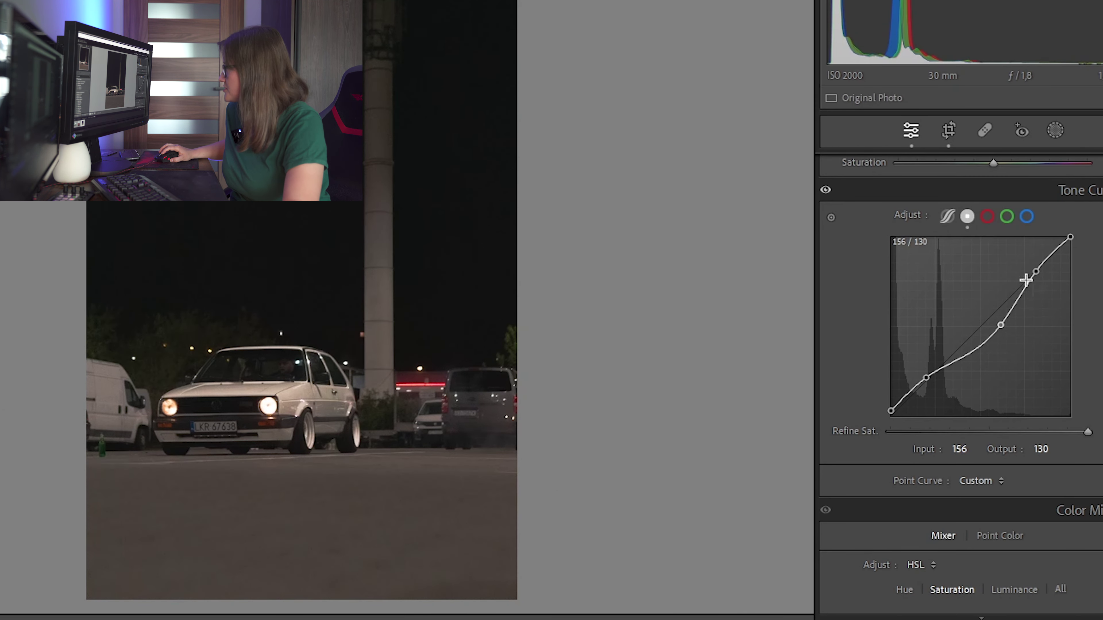
{"action": "left_click_drag", "start_coordinate": [1027, 276], "coordinate": [1036, 278]}
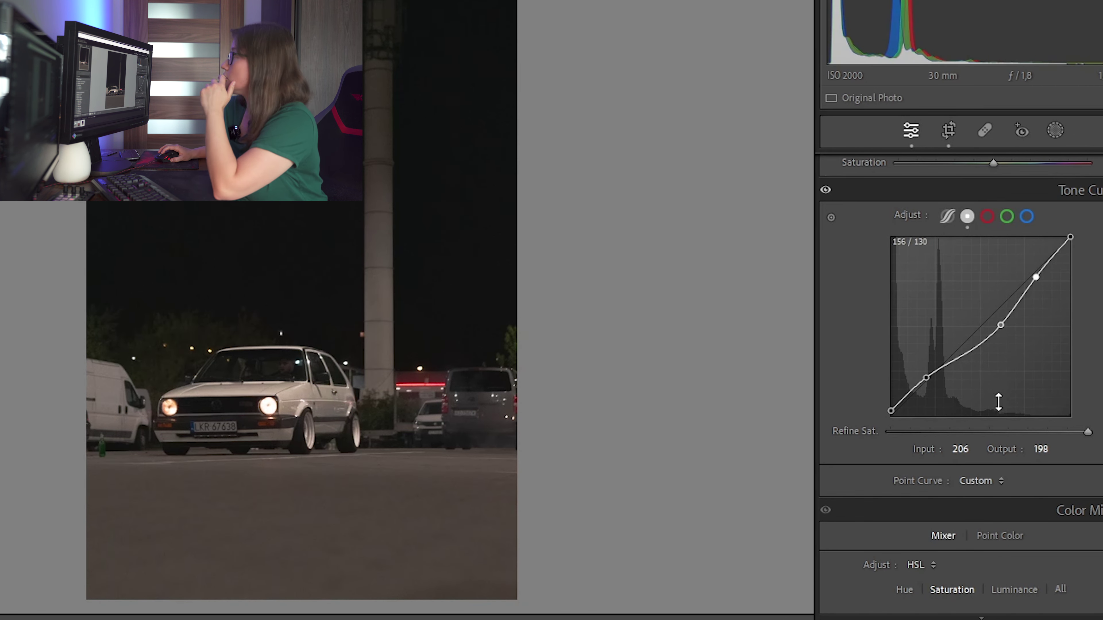
- Set the temperature to 3674, contrast to +25, highlights to -20, shadows to +24 and whites to +36
{"action": "scroll", "coordinate": [1091, 370], "scroll_direction": "up", "scroll_amount": 5}
{"action": "mouse_move", "coordinate": [1012, 371]}
{"action": "left_mouse_down"}
{"action": "mouse_move", "coordinate": [1024, 370]}
{"action": "mouse_move", "coordinate": [1000, 363]}
{"action": "left_mouse_up"}
{"action": "scroll", "coordinate": [1054, 423], "scroll_direction": "up", "scroll_amount": 3}
{"action": "left_click_drag", "start_coordinate": [965, 288], "coordinate": [959, 288]}
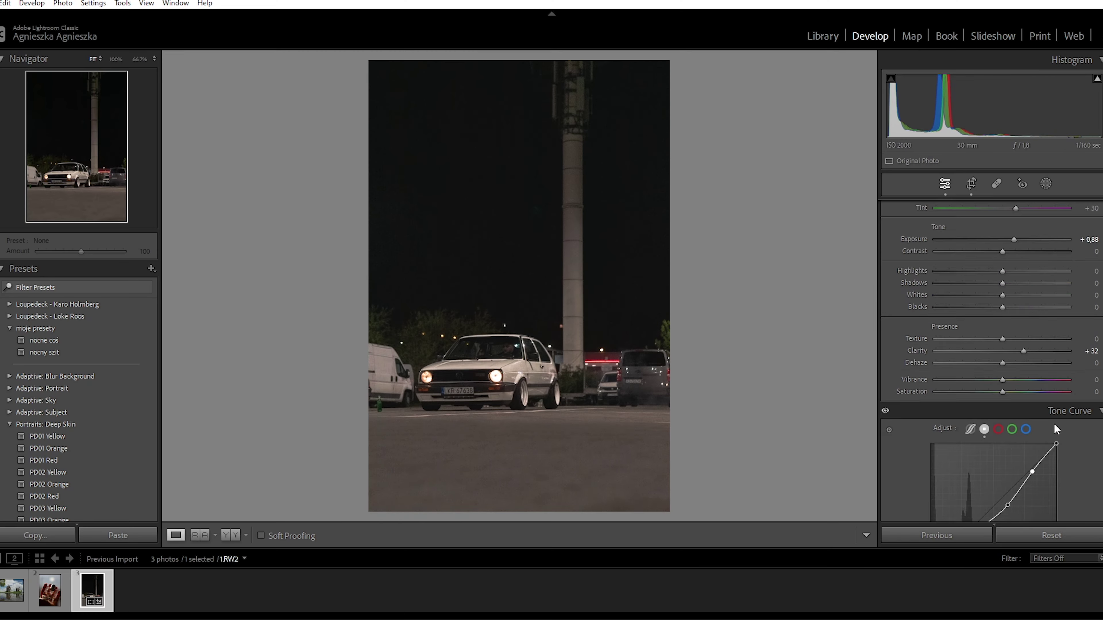
{"action": "left_click_drag", "start_coordinate": [1002, 343], "coordinate": [988, 363]}
{"action": "left_click_drag", "start_coordinate": [1003, 376], "coordinate": [1026, 387]}
- Set manual noise reduction luminance to 2 with detail 0, and sharpening to amount 3, radius 0.5 and detail 0
{"action": "key", "text": "z"}
{"action": "scroll", "coordinate": [1045, 360], "scroll_direction": "down", "scroll_amount": 15}
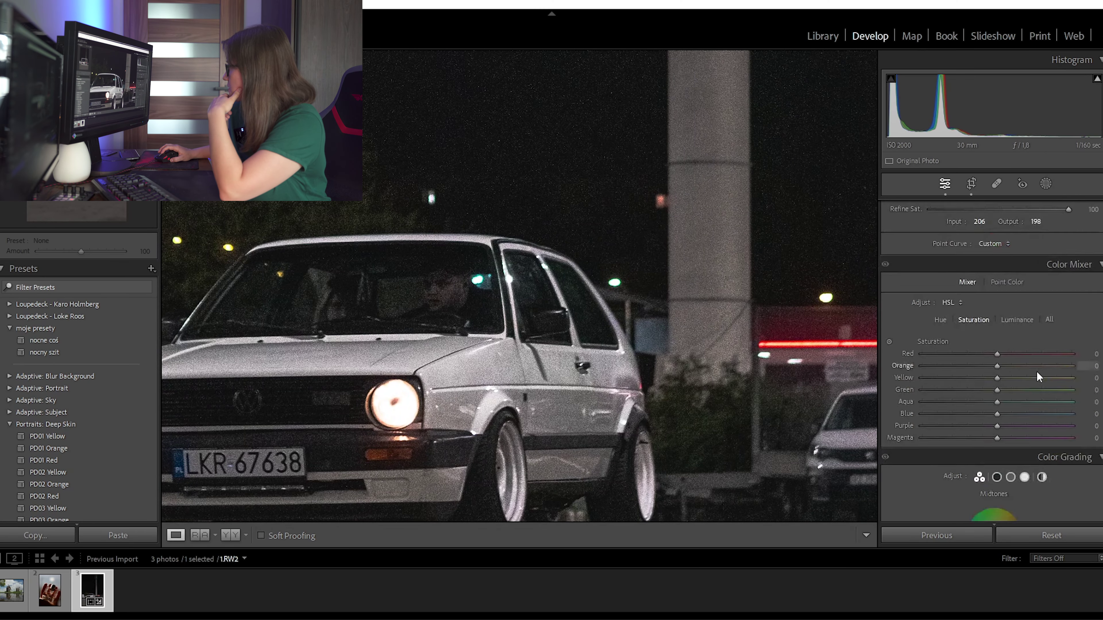
{"action": "scroll", "coordinate": [996, 395], "scroll_direction": "down", "scroll_amount": 5}
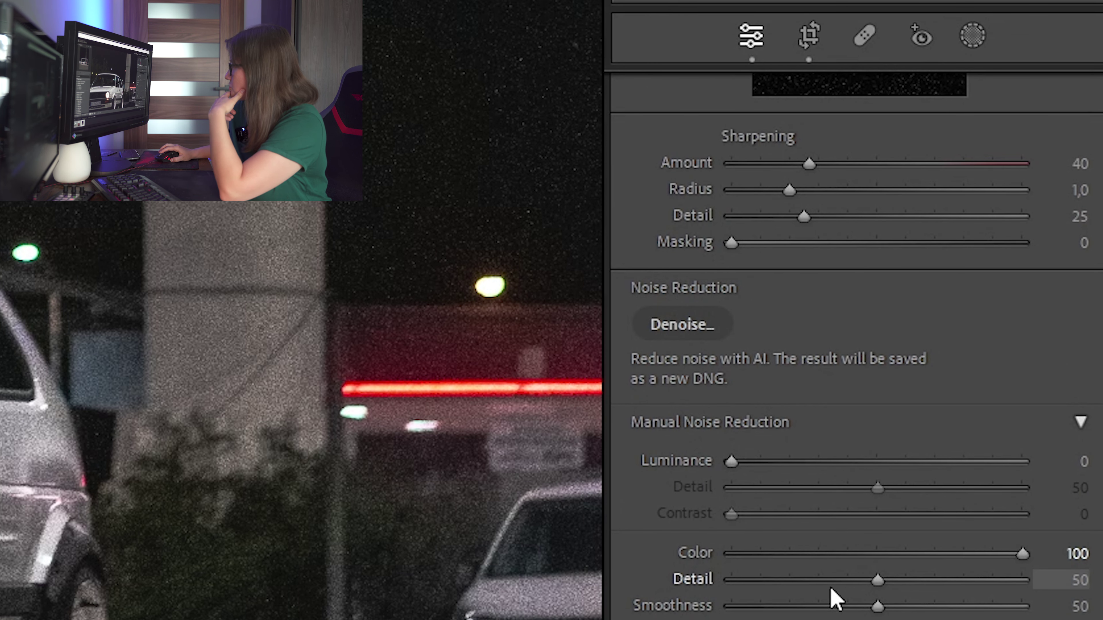
{"action": "left_click_drag", "start_coordinate": [732, 462], "coordinate": [745, 487]}
{"action": "left_click", "coordinate": [725, 487]}
{"action": "left_click", "coordinate": [726, 216]}
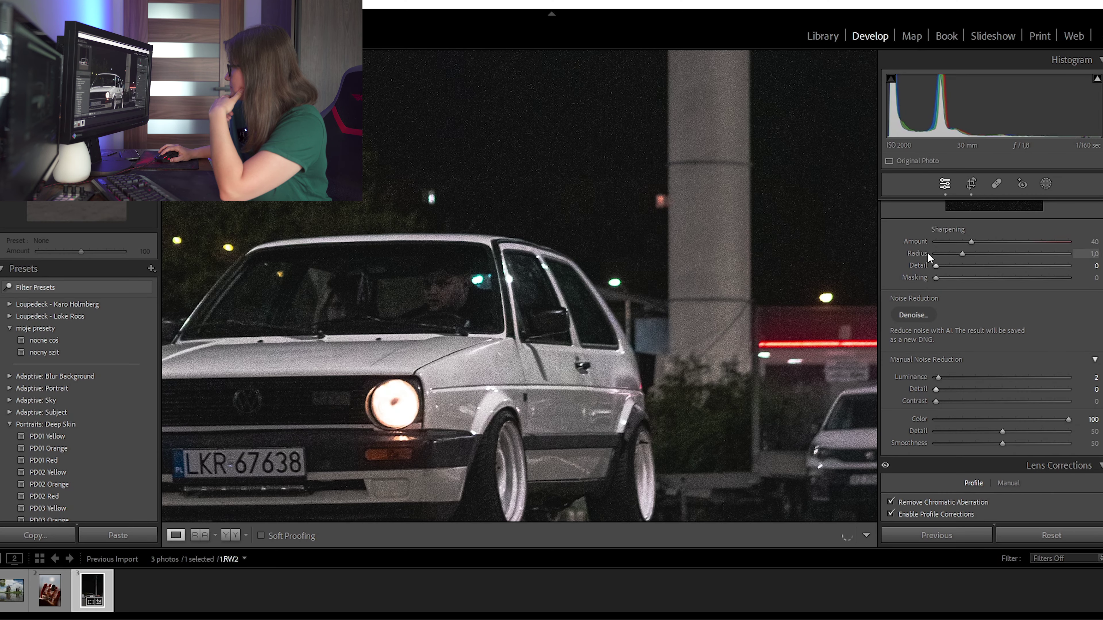
{"action": "left_click_drag", "start_coordinate": [936, 243], "coordinate": [938, 243]}
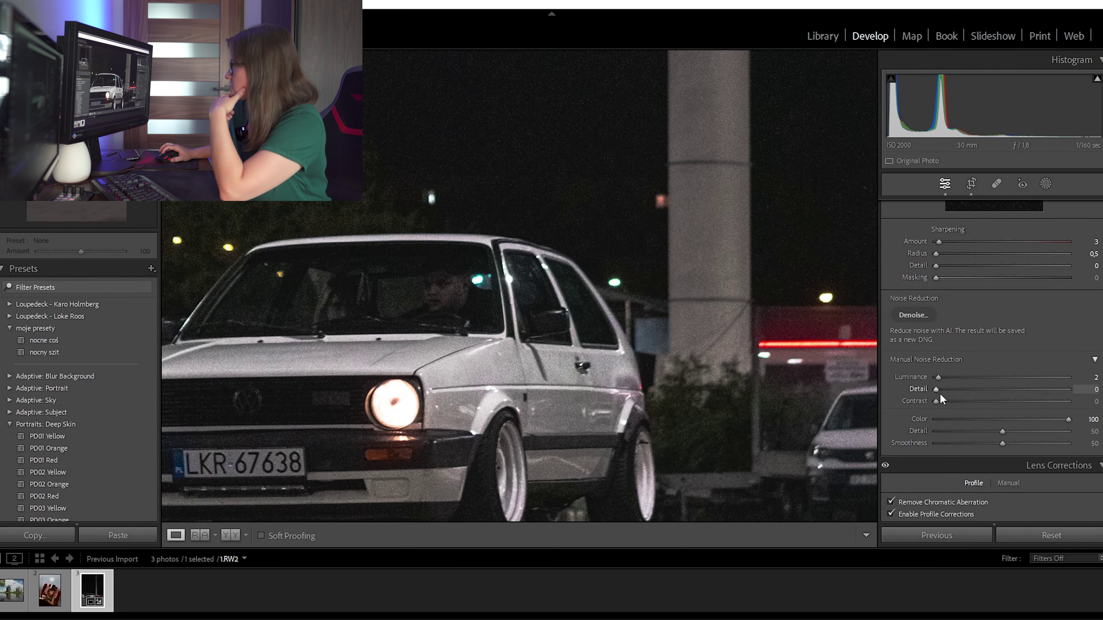
- Lower the photo's overall exposure to +0.20
{"action": "scroll", "coordinate": [1092, 434], "scroll_direction": "up", "scroll_amount": 3}
{"action": "scroll", "coordinate": [1092, 435], "scroll_direction": "up", "scroll_amount": 10}
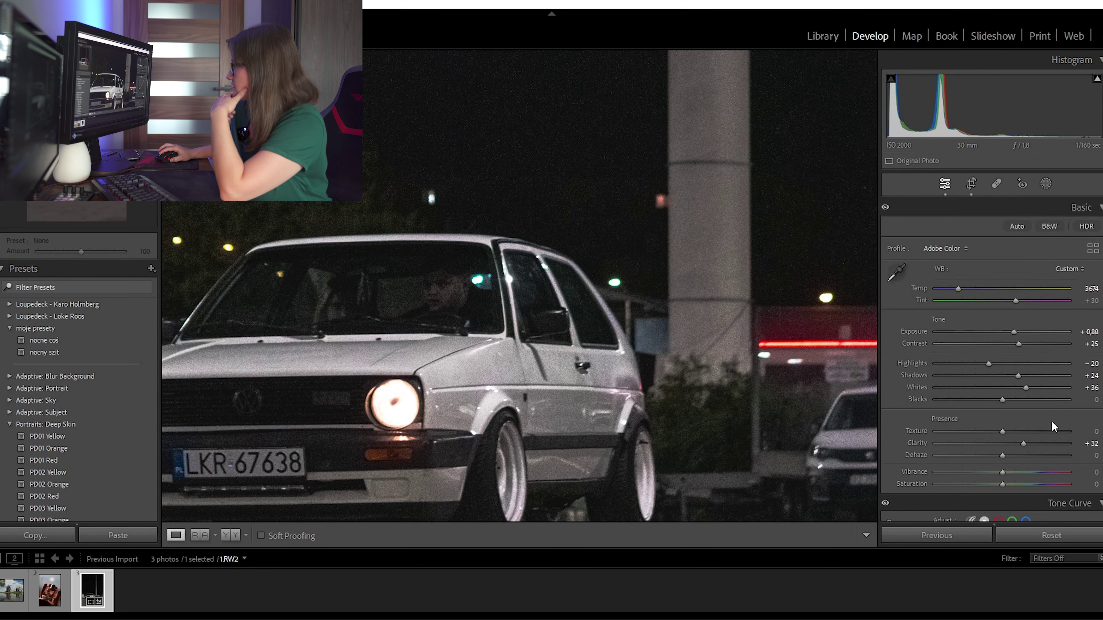
{"action": "left_click", "coordinate": [629, 287]}
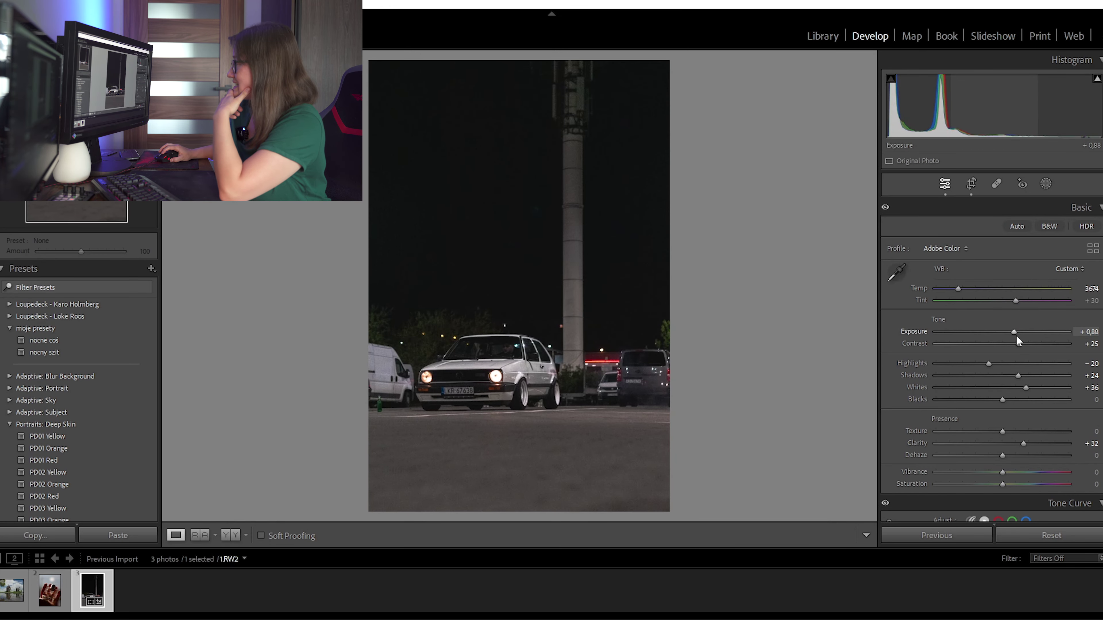
{"action": "left_click_drag", "start_coordinate": [1014, 331], "coordinate": [1007, 331]}
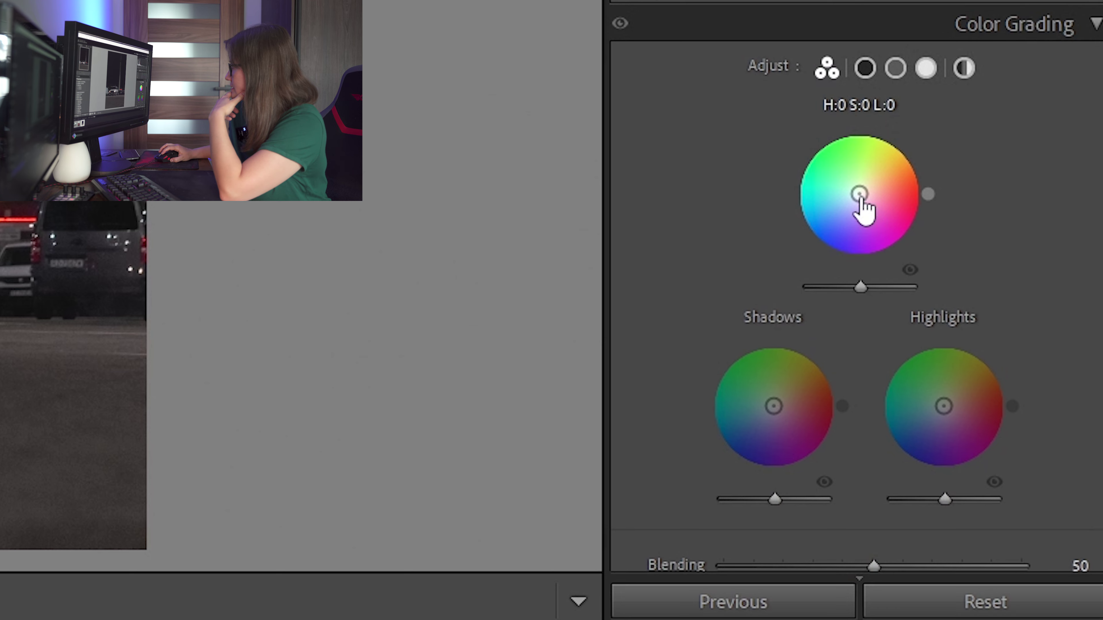
- Tint the midtones teal-blue and the shadows green with Color Grading, and move the tone curve's black point to input 17, output 18
{"action": "left_click_drag", "start_coordinate": [863, 200], "coordinate": [824, 207]}
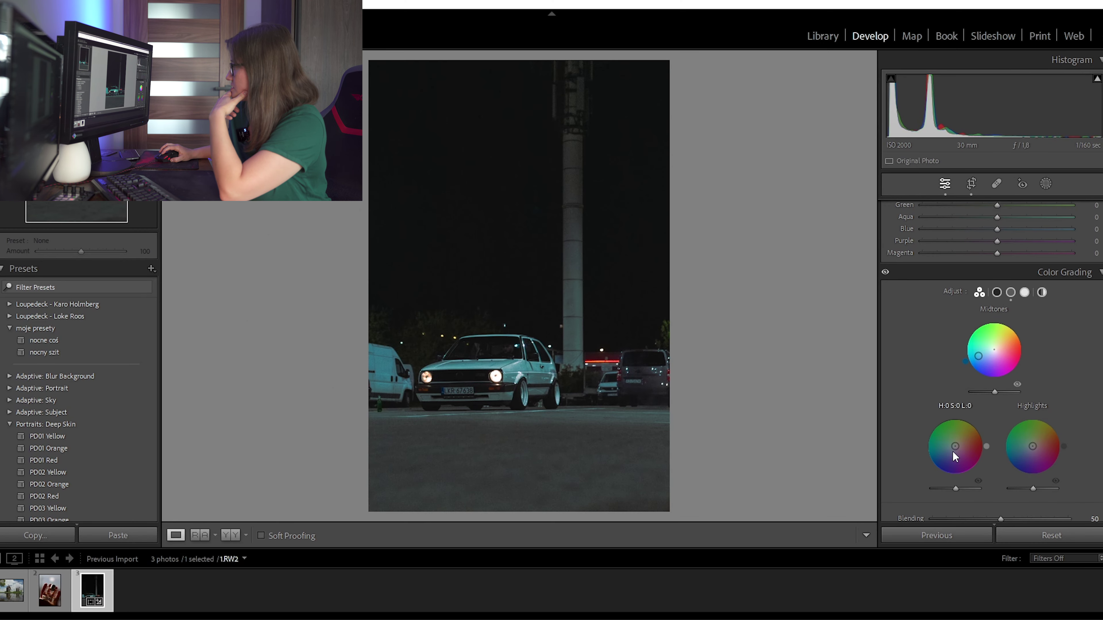
{"action": "left_click_drag", "start_coordinate": [955, 456], "coordinate": [952, 433]}
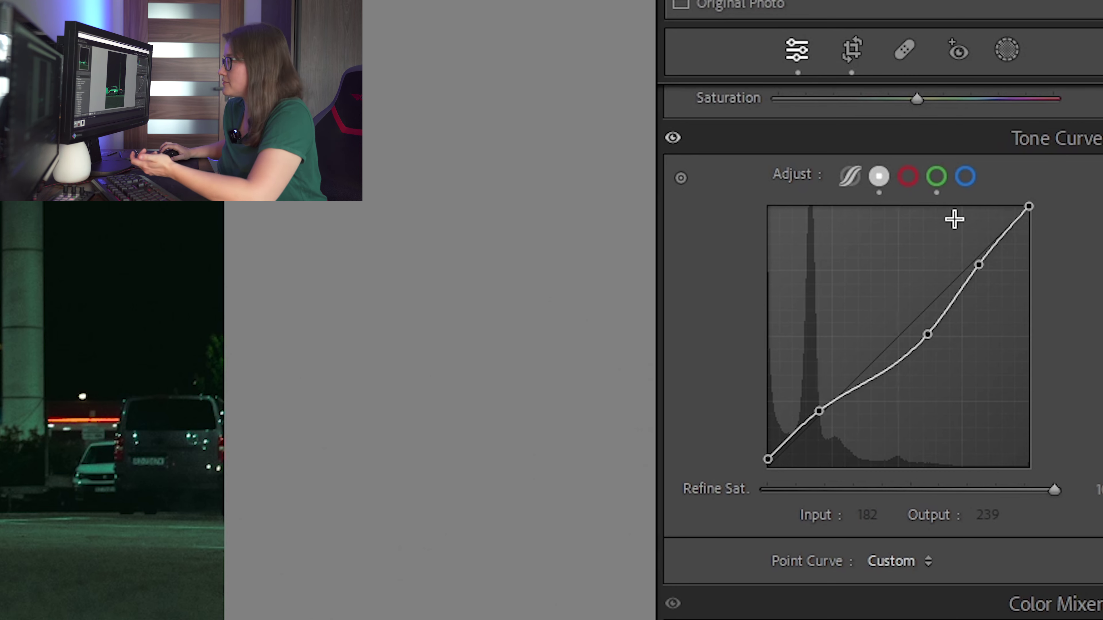
{"action": "left_click_drag", "start_coordinate": [767, 459], "coordinate": [783, 462]}
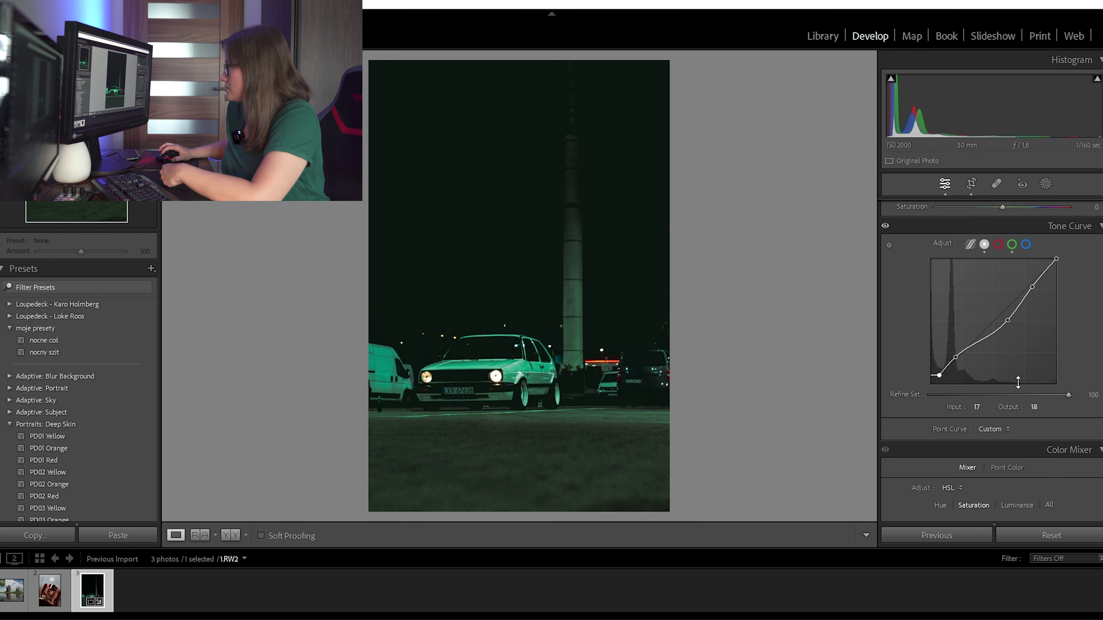
- Mask the ground in the lower part of the photo with a linear gradient
{"action": "left_click_drag", "start_coordinate": [478, 303], "coordinate": [551, 354]}
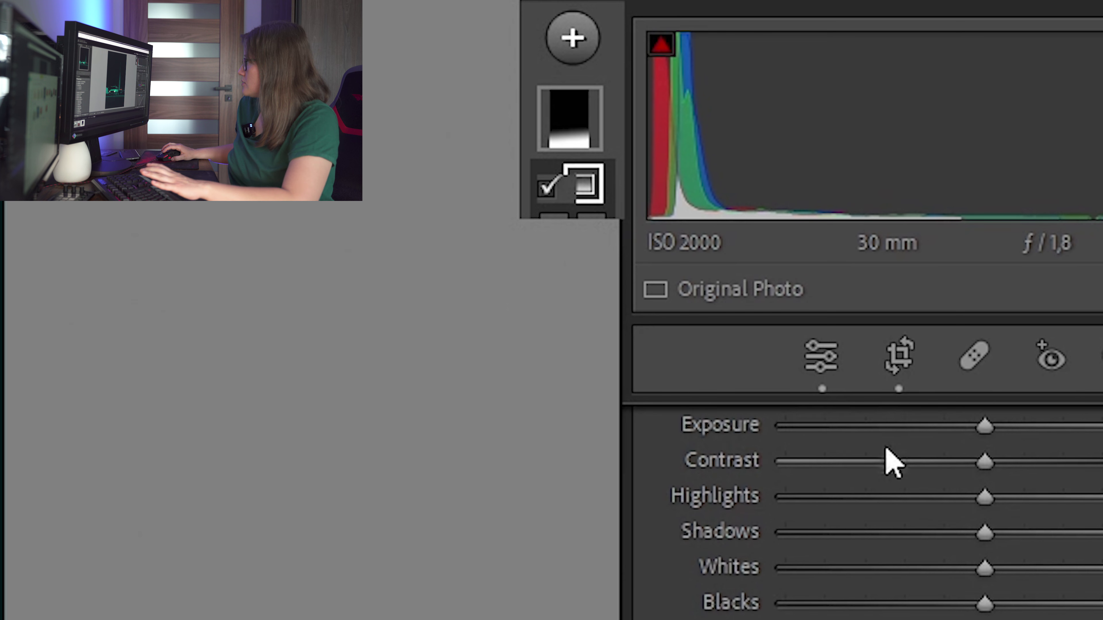
{"action": "scroll", "coordinate": [887, 458], "scroll_direction": "down", "scroll_amount": 1}
{"action": "scroll", "coordinate": [887, 458], "scroll_direction": "up", "scroll_amount": 3}
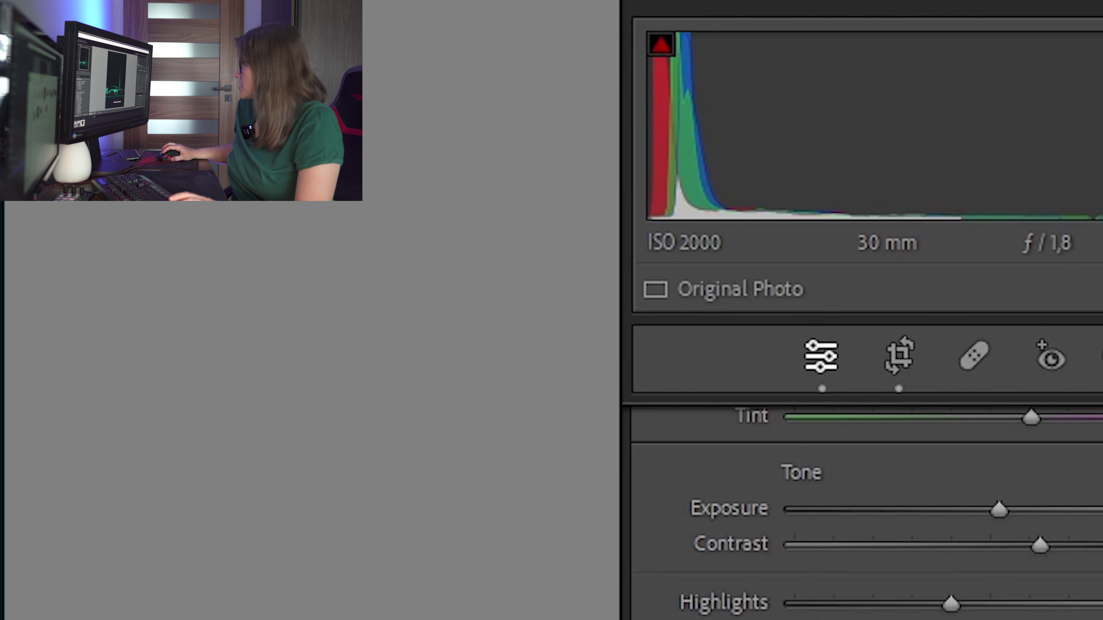
- Add a wide, flat radial gradient mask and place it on the ground just in front of the white car
{"action": "key", "text": "shift+w"}
{"action": "left_click", "coordinate": [572, 26]}
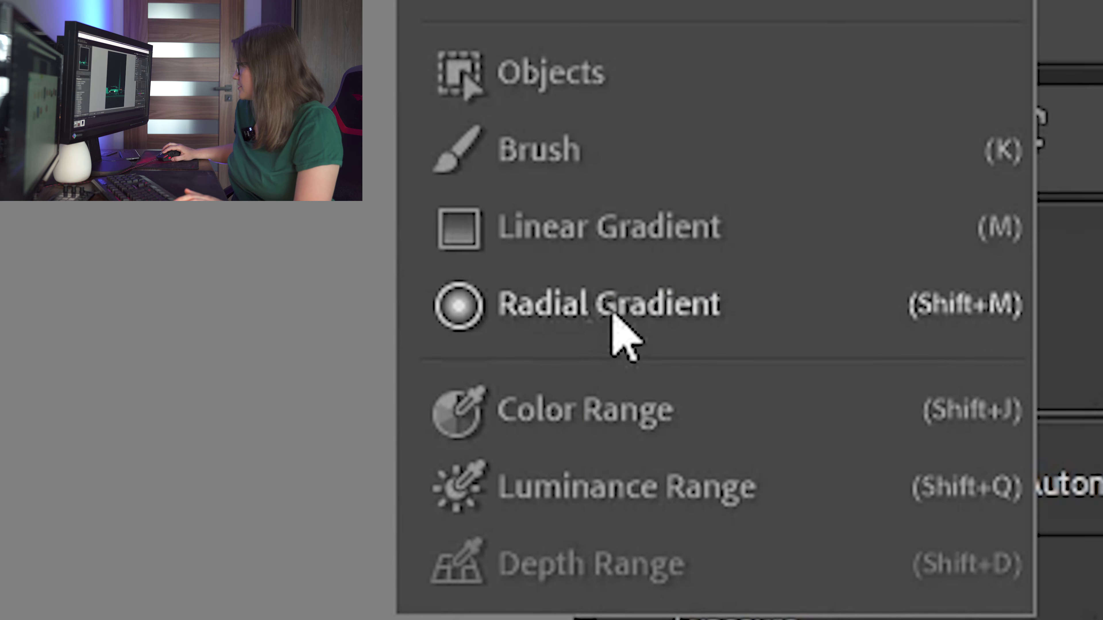
{"action": "left_click", "coordinate": [663, 467]}
{"action": "left_click_drag", "start_coordinate": [503, 412], "coordinate": [613, 433]}
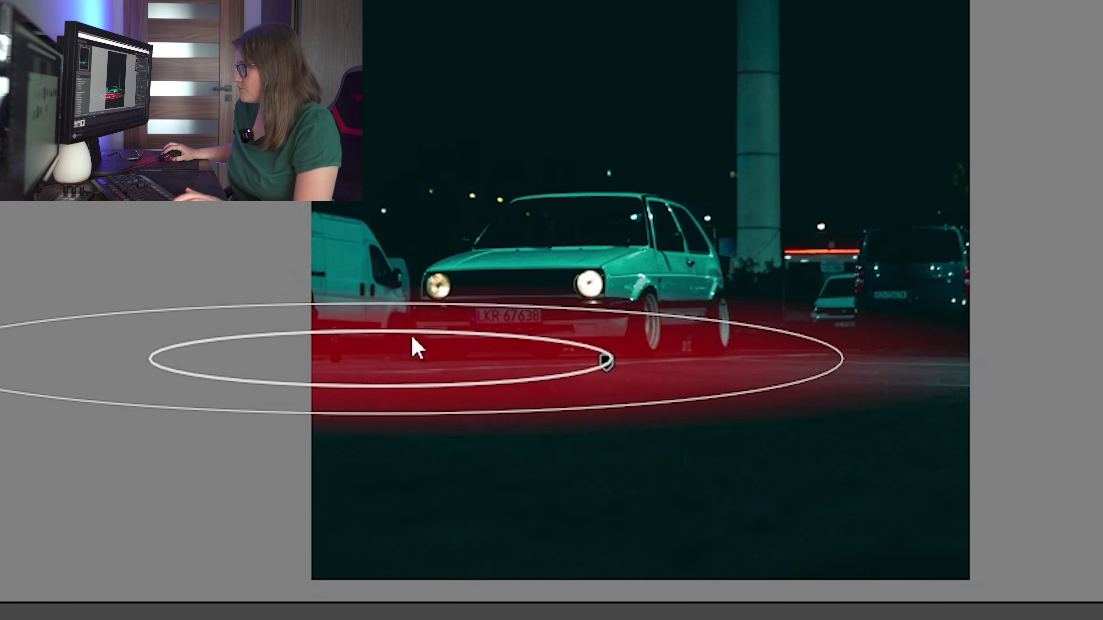
{"action": "left_click_drag", "start_coordinate": [382, 352], "coordinate": [566, 374]}
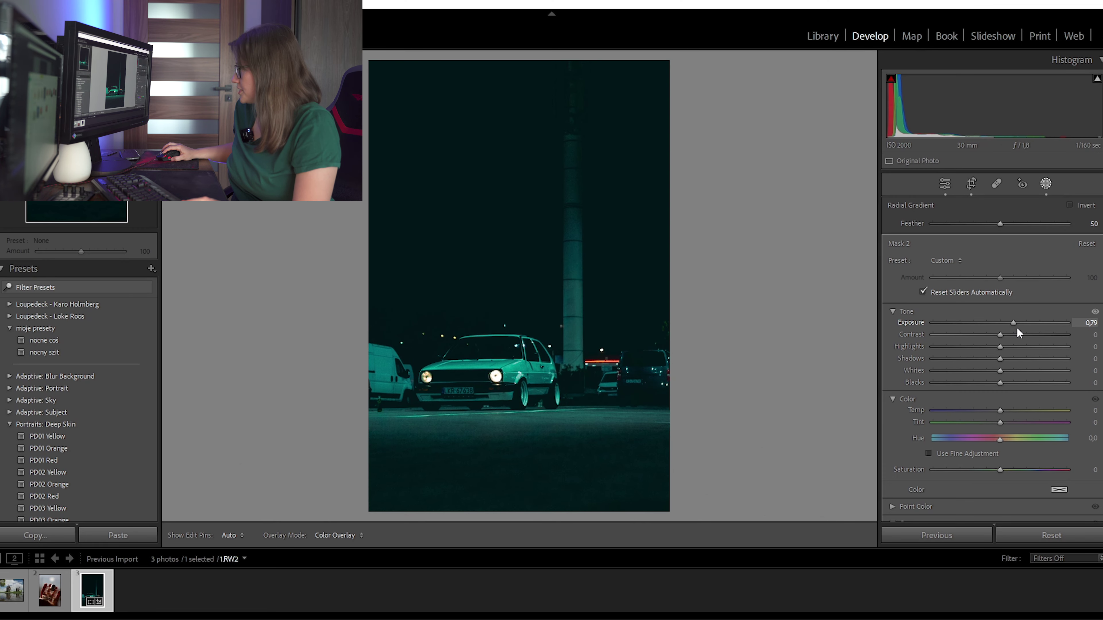
- Set the radial mask's exposure to 0.79, leave masking and check the lit ground up close
{"action": "left_click_drag", "start_coordinate": [1001, 334], "coordinate": [1017, 334]}
{"action": "key", "text": "d"}
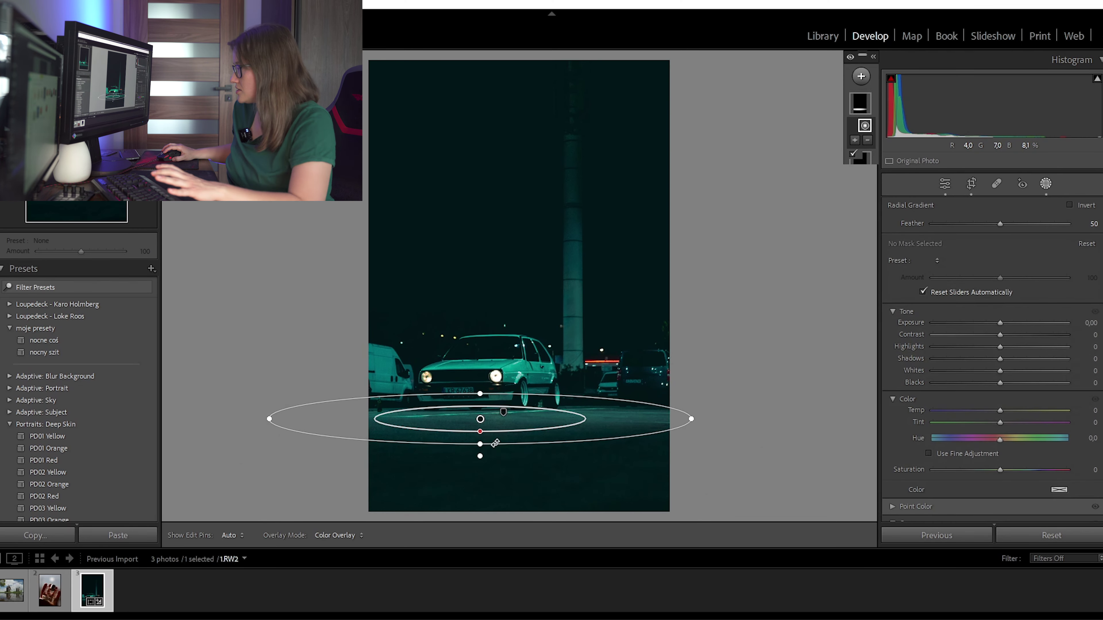
{"action": "left_click", "coordinate": [490, 422]}
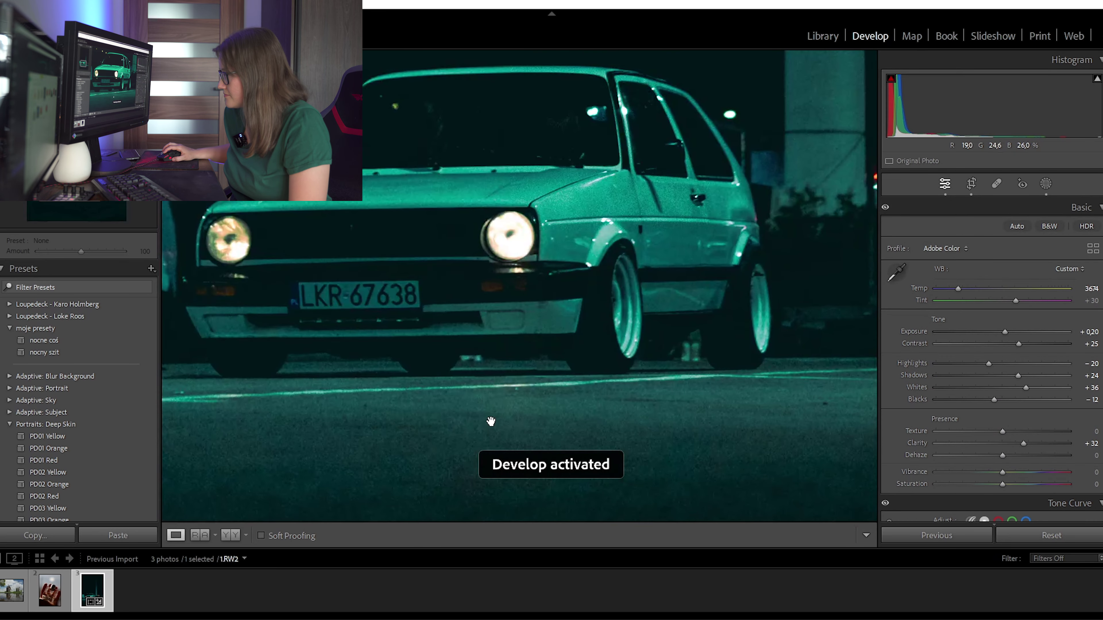
{"action": "left_click", "coordinate": [502, 396]}
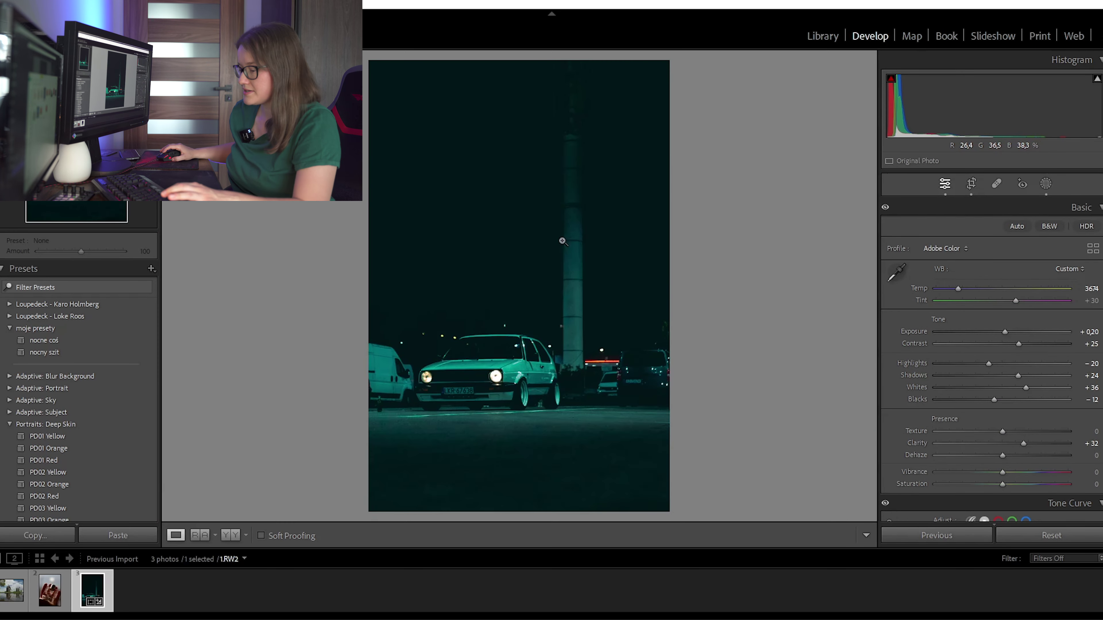
- Create a new mask that selects the white car with object selection
{"action": "key", "text": "shift+w"}
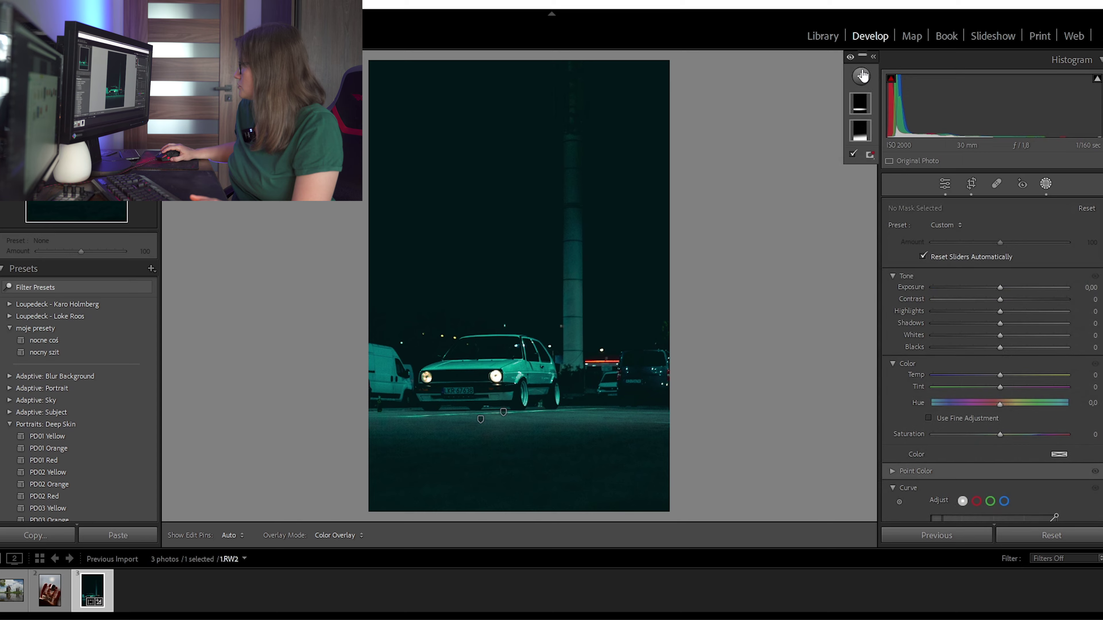
{"action": "left_click", "coordinate": [864, 82]}
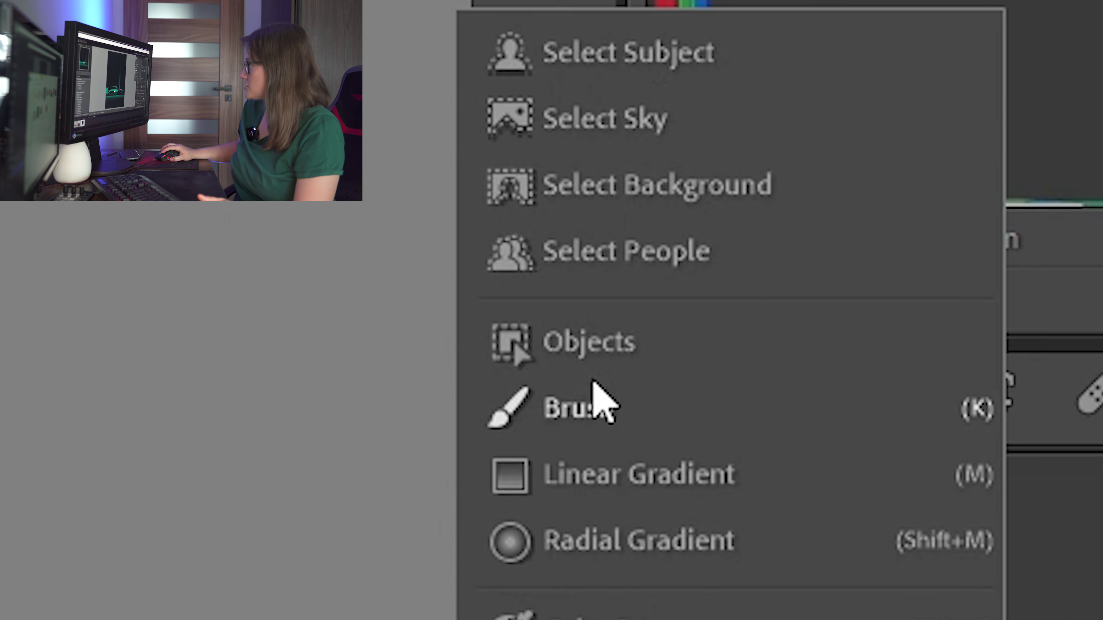
{"action": "left_click", "coordinate": [595, 391]}
{"action": "scroll", "coordinate": [640, 316], "scroll_direction": "down", "scroll_amount": 4}
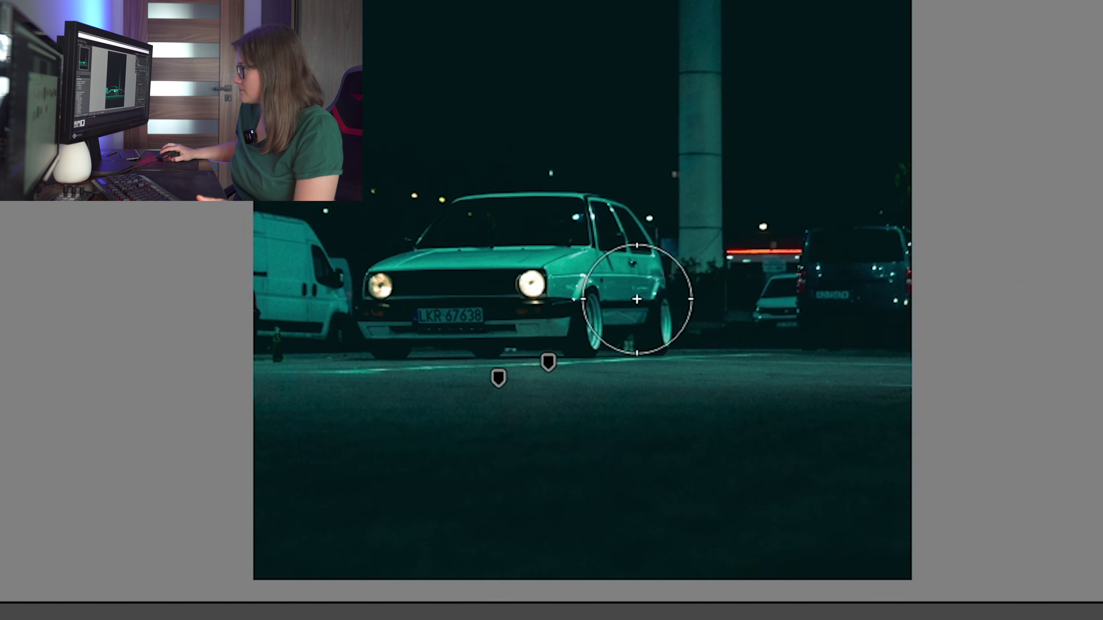
{"action": "mouse_move", "coordinate": [633, 316]}
{"action": "left_mouse_down"}
{"action": "mouse_move", "coordinate": [504, 286]}
{"action": "mouse_move", "coordinate": [404, 306]}
{"action": "mouse_move", "coordinate": [497, 209]}
{"action": "mouse_move", "coordinate": [642, 343]}
{"action": "left_mouse_up"}
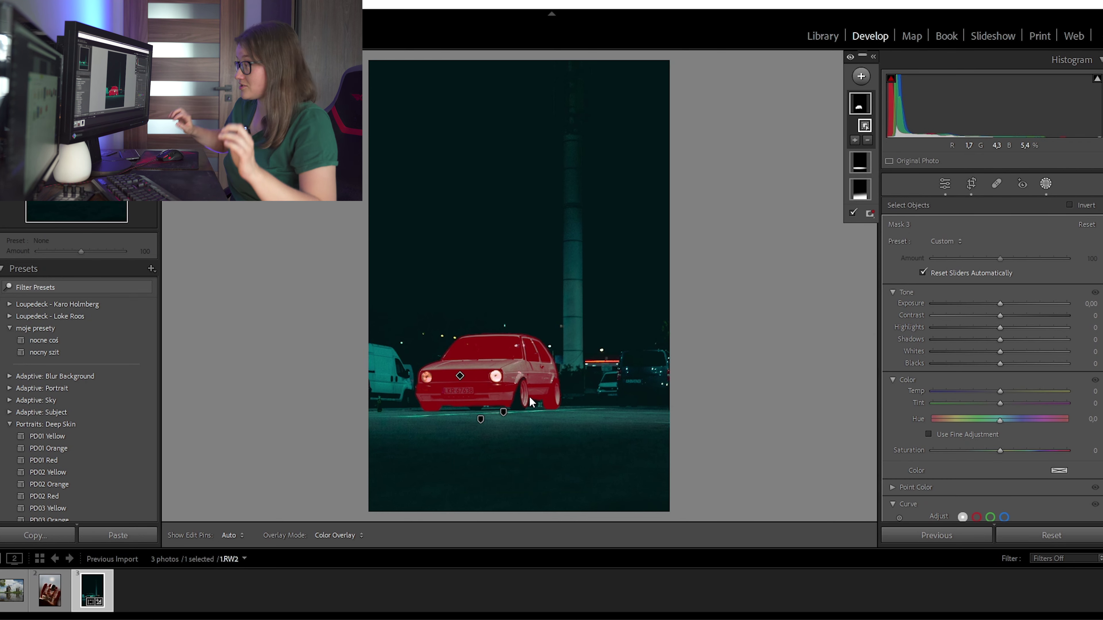
- Add the missed tyre areas beneath the car to its mask with a size 5 brush
{"action": "left_click", "coordinate": [509, 404]}
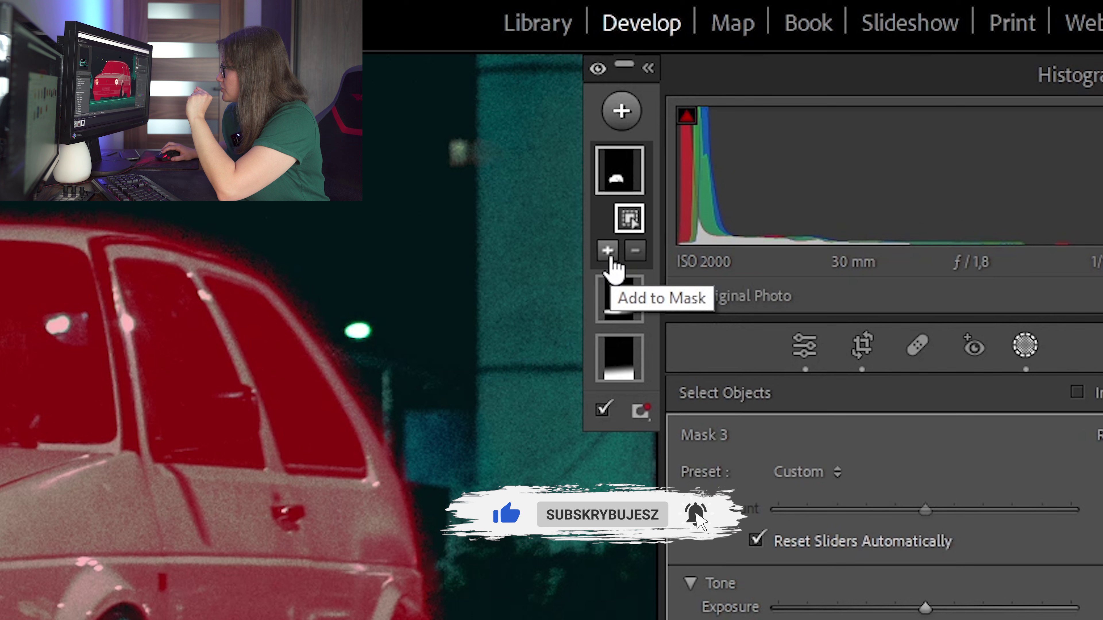
{"action": "left_click", "coordinate": [610, 255]}
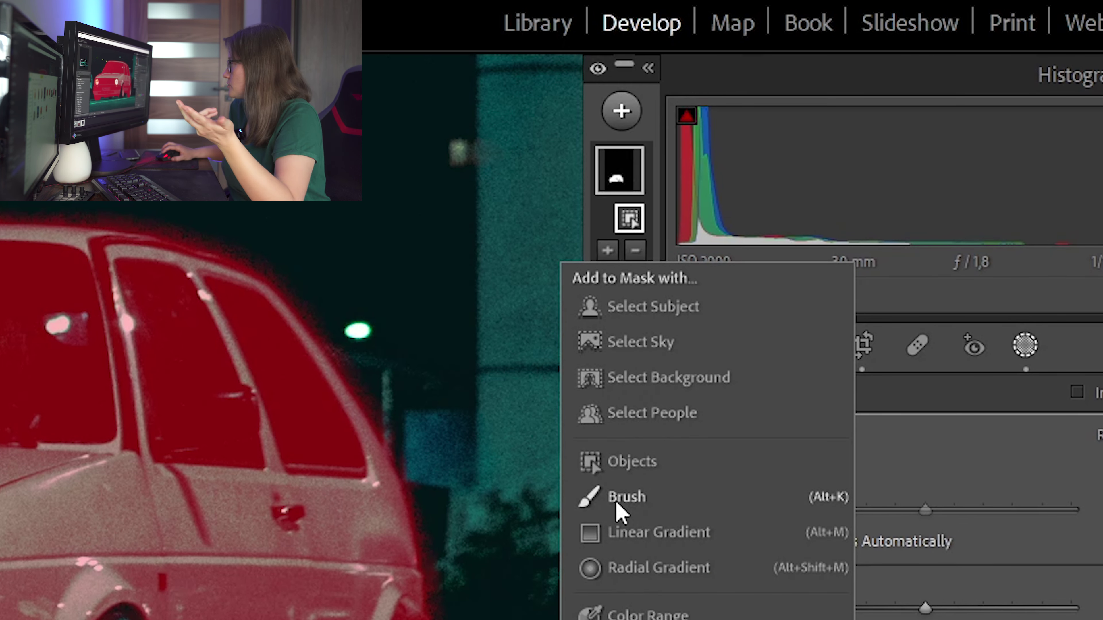
{"action": "left_click", "coordinate": [625, 498]}
{"action": "mouse_move", "coordinate": [628, 330]}
{"action": "left_mouse_down"}
{"action": "mouse_move", "coordinate": [593, 378]}
{"action": "mouse_move", "coordinate": [599, 397]}
{"action": "left_mouse_up"}
{"action": "scroll", "coordinate": [599, 398], "scroll_direction": "down", "scroll_amount": 1}
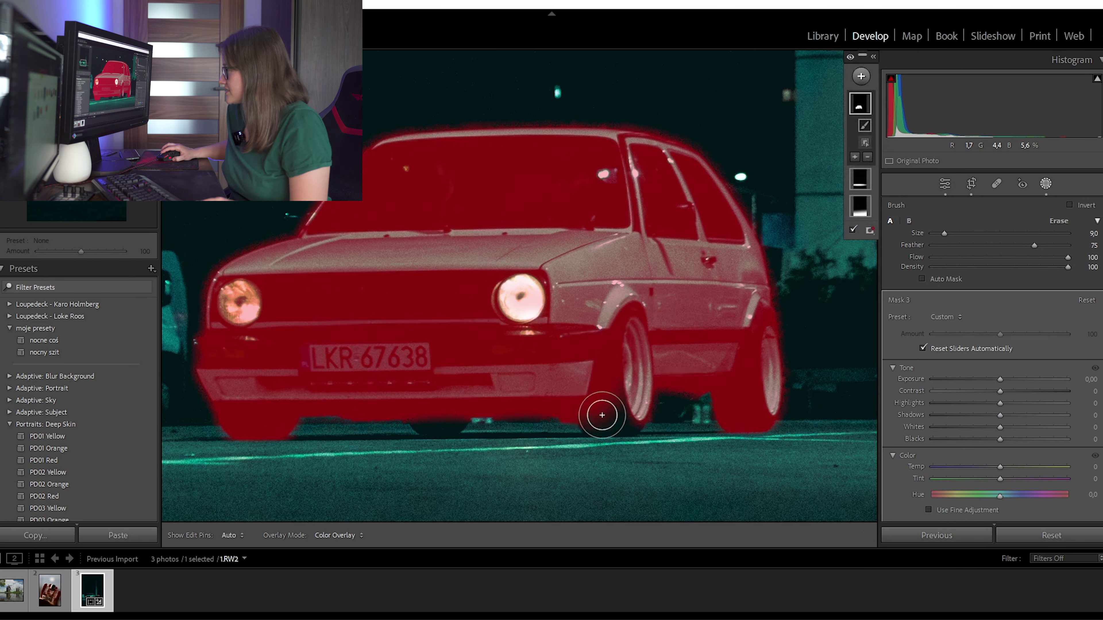
{"action": "key", "text": "h"}
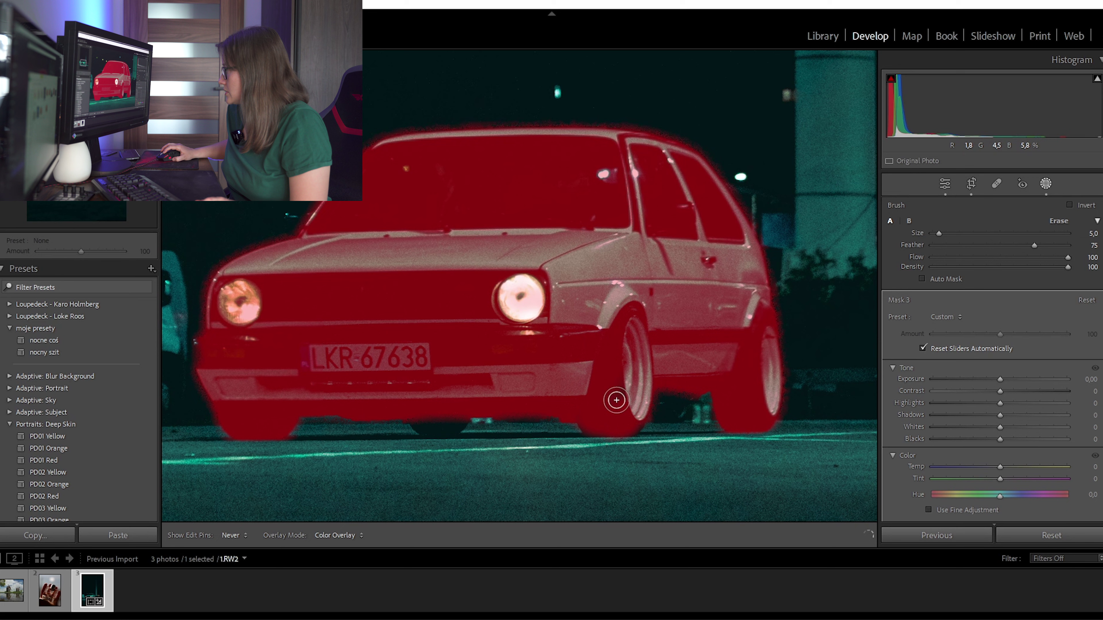
{"action": "key", "text": "h"}
{"action": "key", "text": "h"}
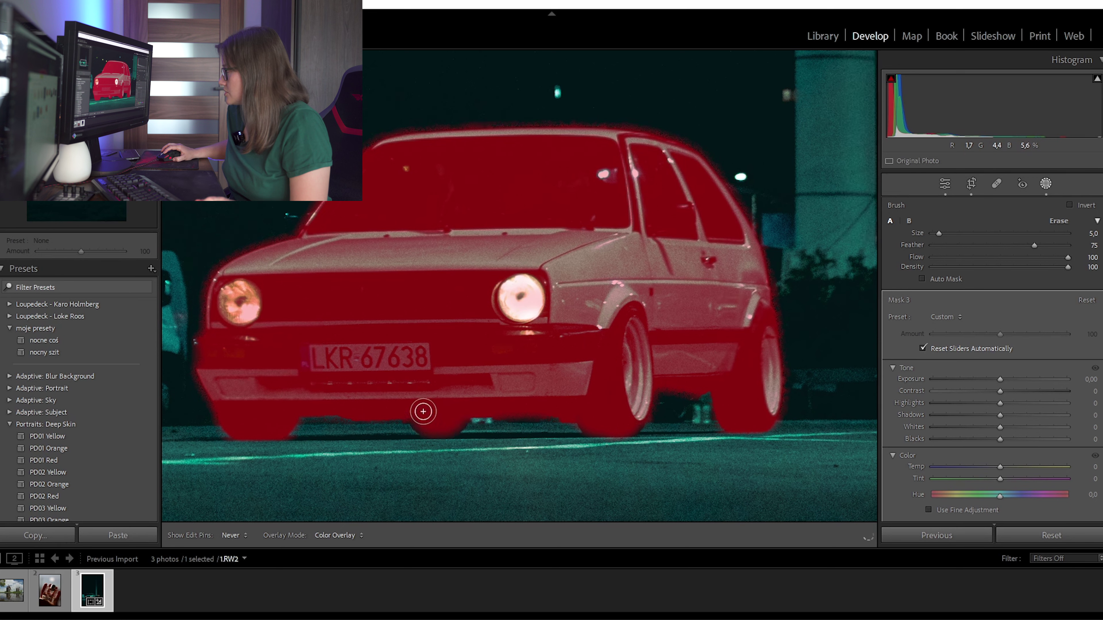
{"action": "key", "text": "h"}
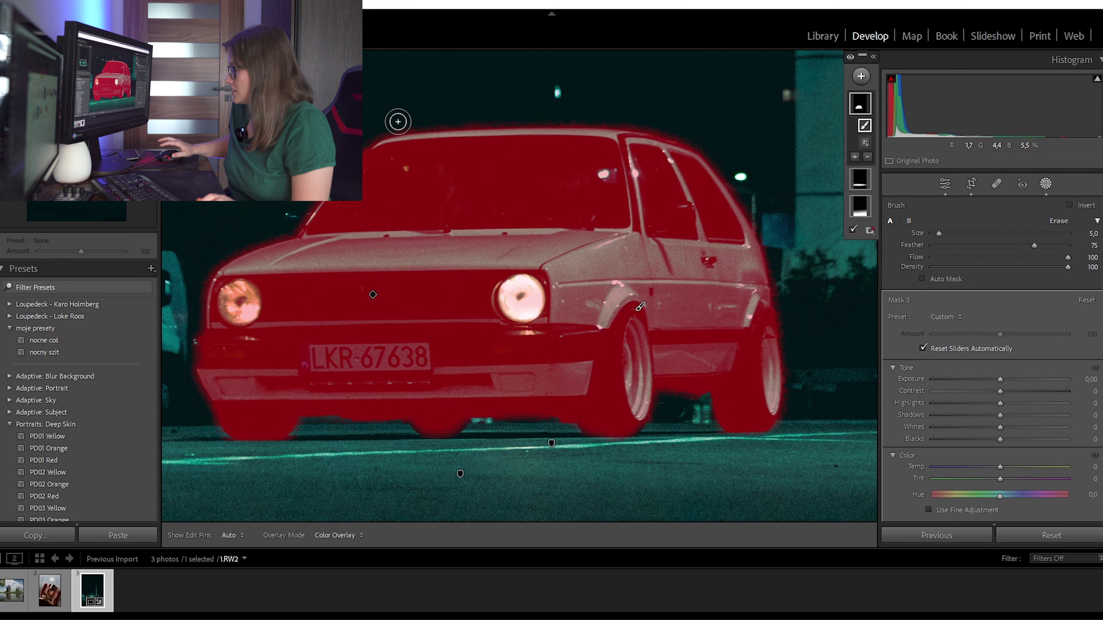
- Set the car mask's exposure to 0.64, temperature to 9 and tint to 7
{"action": "key", "text": "ctrl+0"}
{"action": "left_click_drag", "start_coordinate": [1000, 282], "coordinate": [1012, 286]}
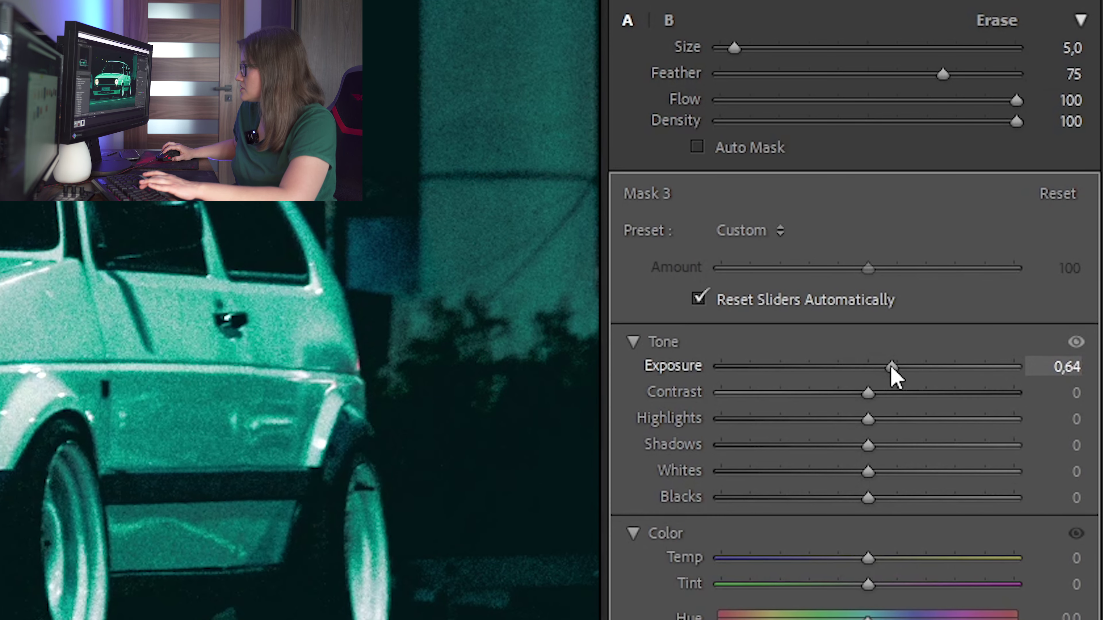
{"action": "left_click_drag", "start_coordinate": [868, 559], "coordinate": [881, 558]}
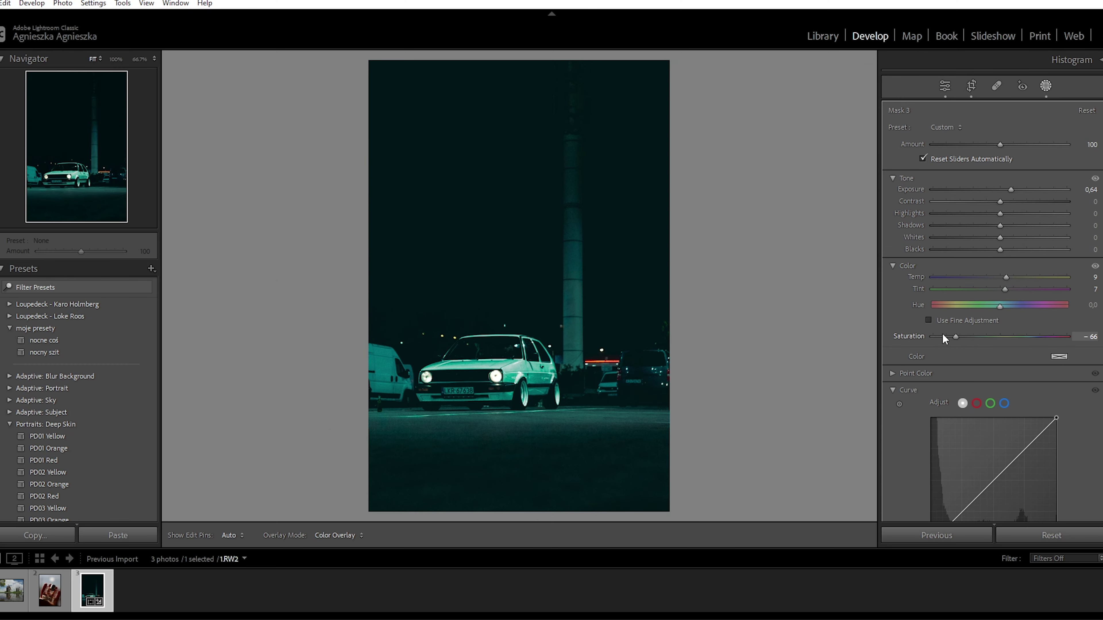
- Set the car mask's exposure to about 0.86, tint to 11 and saturation to -68, and shift its hue slightly
{"action": "left_click_drag", "start_coordinate": [1011, 189], "coordinate": [1009, 190]}
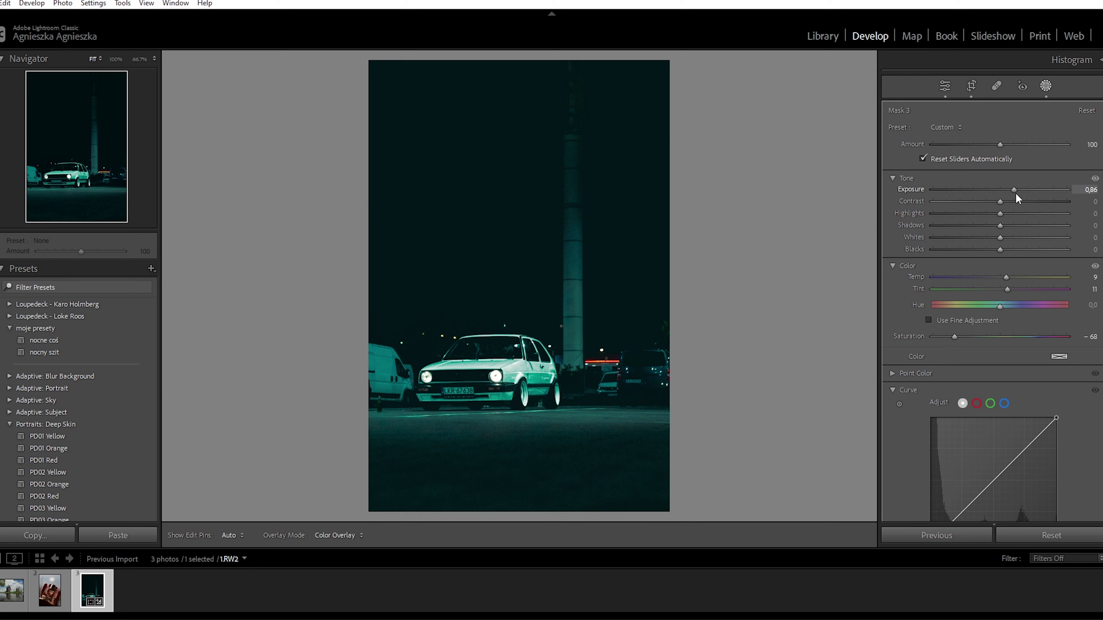
{"action": "left_click_drag", "start_coordinate": [1000, 306], "coordinate": [997, 306]}
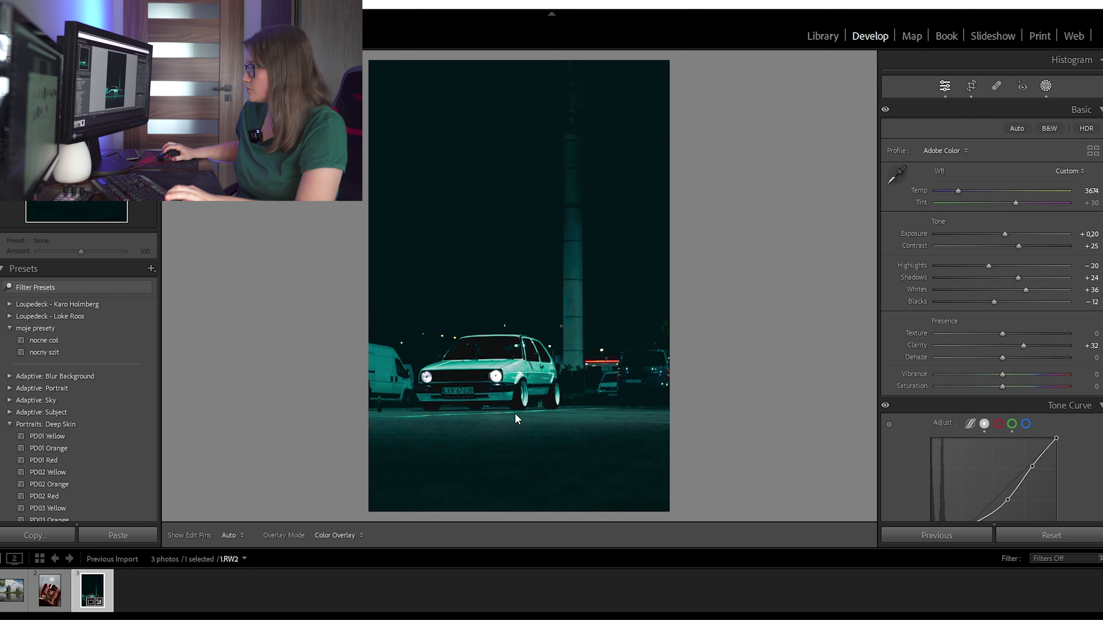
- Add a linear gradient mask running from the car's wheels up towards the tower and lower its highlights
{"action": "key", "text": "m"}
{"action": "left_click_drag", "start_coordinate": [527, 407], "coordinate": [608, 248]}
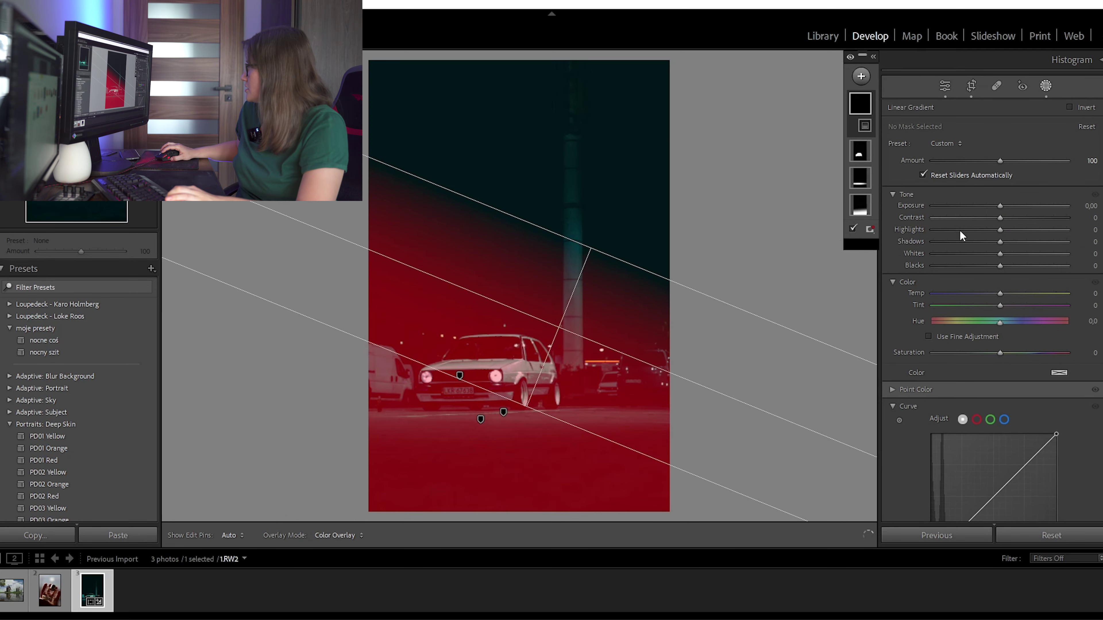
{"action": "left_click_drag", "start_coordinate": [1000, 230], "coordinate": [936, 233]}
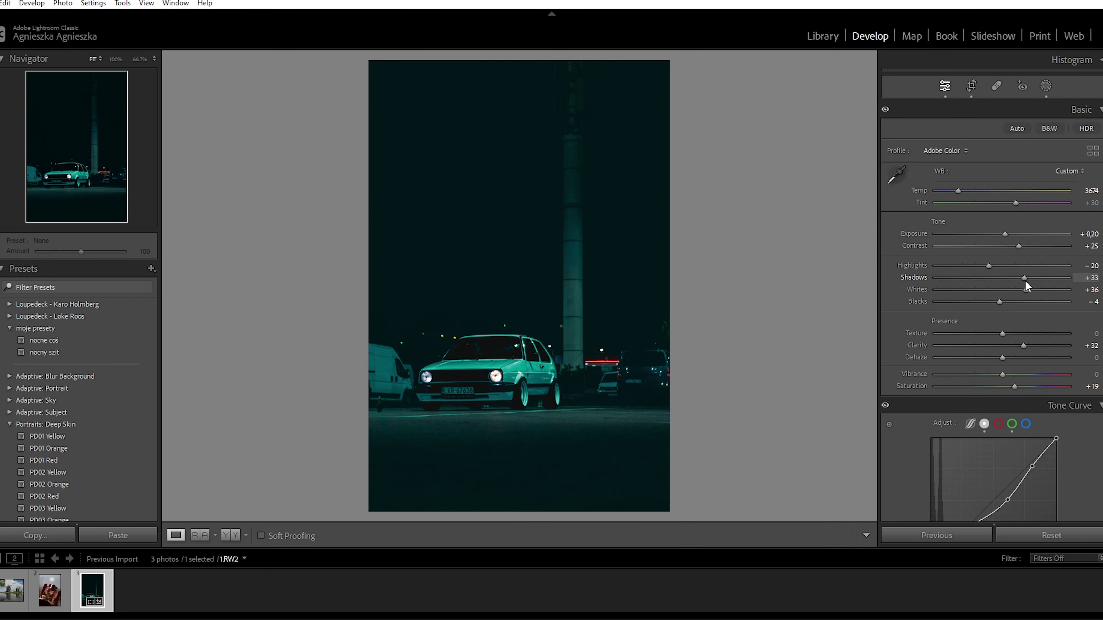
- Grade the shadows teal with hue 175 and saturation 49, and set the photo's temperature to 3900 and blacks to -16
{"action": "scroll", "coordinate": [929, 386], "scroll_direction": "down", "scroll_amount": 10}
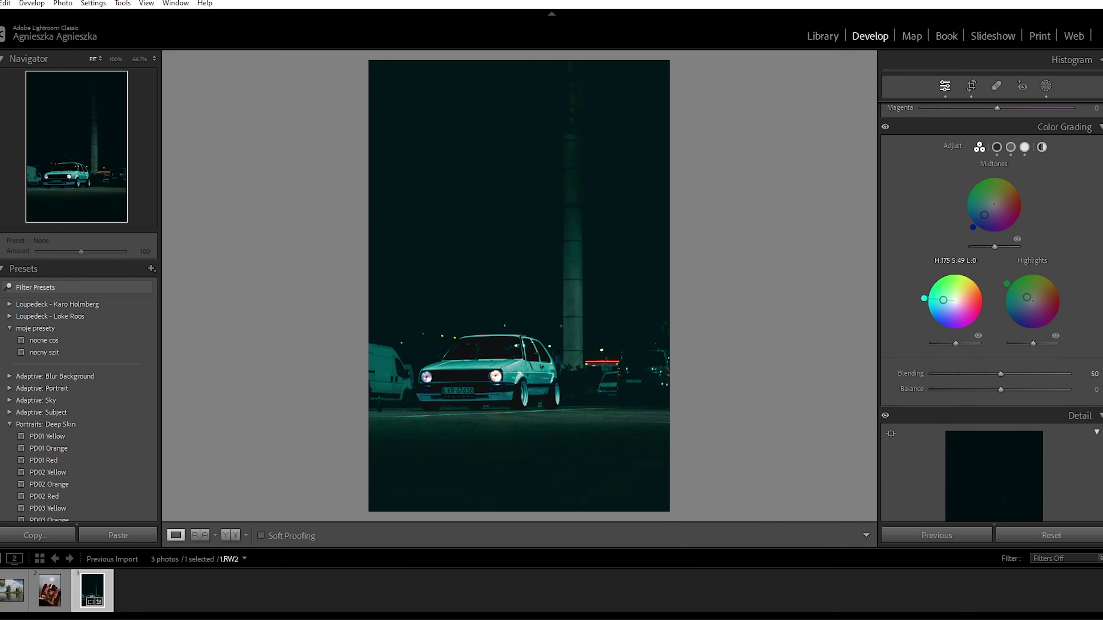
{"action": "scroll", "coordinate": [999, 237], "scroll_direction": "up", "scroll_amount": 10}
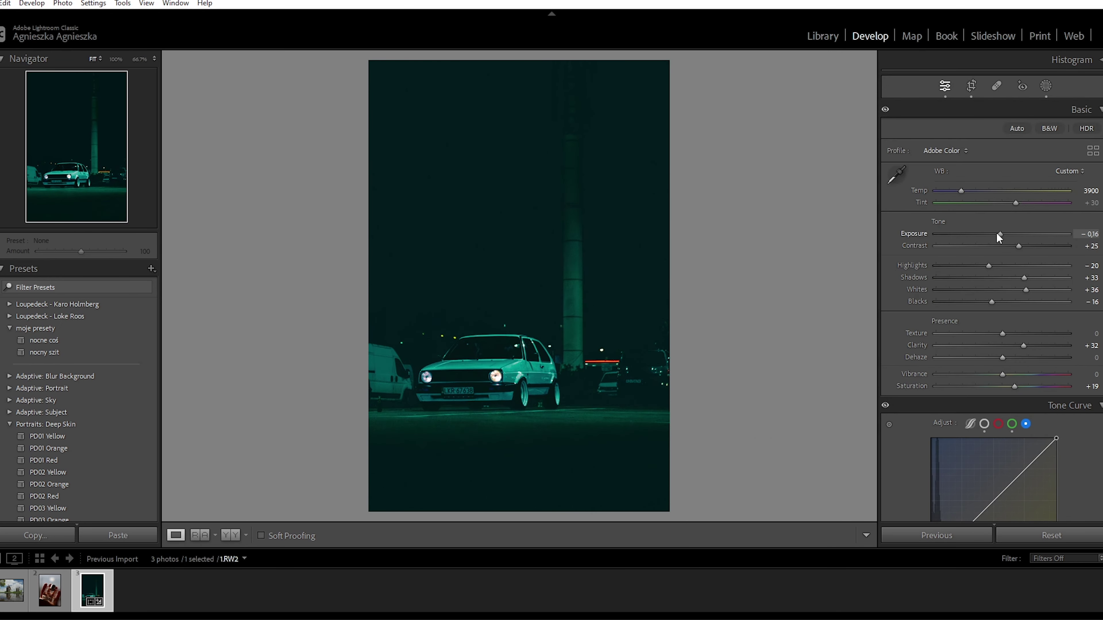
- Lift the black point of the tone curve, set the shadows to +19 and fine-tune the photo's exposure
{"action": "scroll", "coordinate": [1015, 280], "scroll_direction": "down", "scroll_amount": 5}
{"action": "left_click_drag", "start_coordinate": [933, 333], "coordinate": [939, 322]}
{"action": "scroll", "coordinate": [1008, 246], "scroll_direction": "up", "scroll_amount": 5}
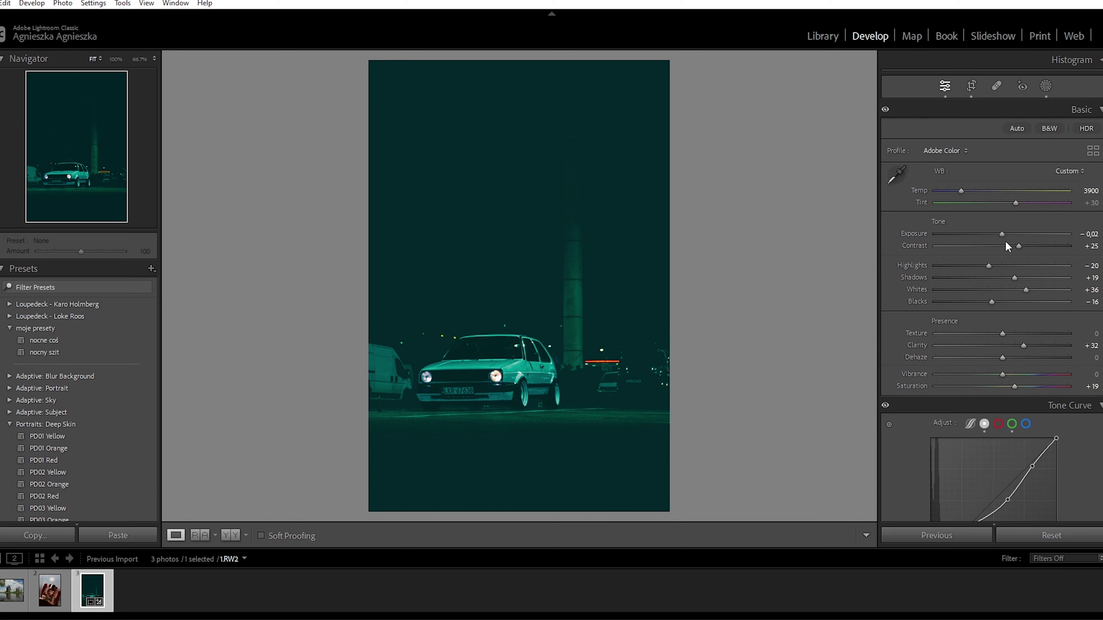
{"action": "left_click_drag", "start_coordinate": [1003, 234], "coordinate": [1005, 234]}
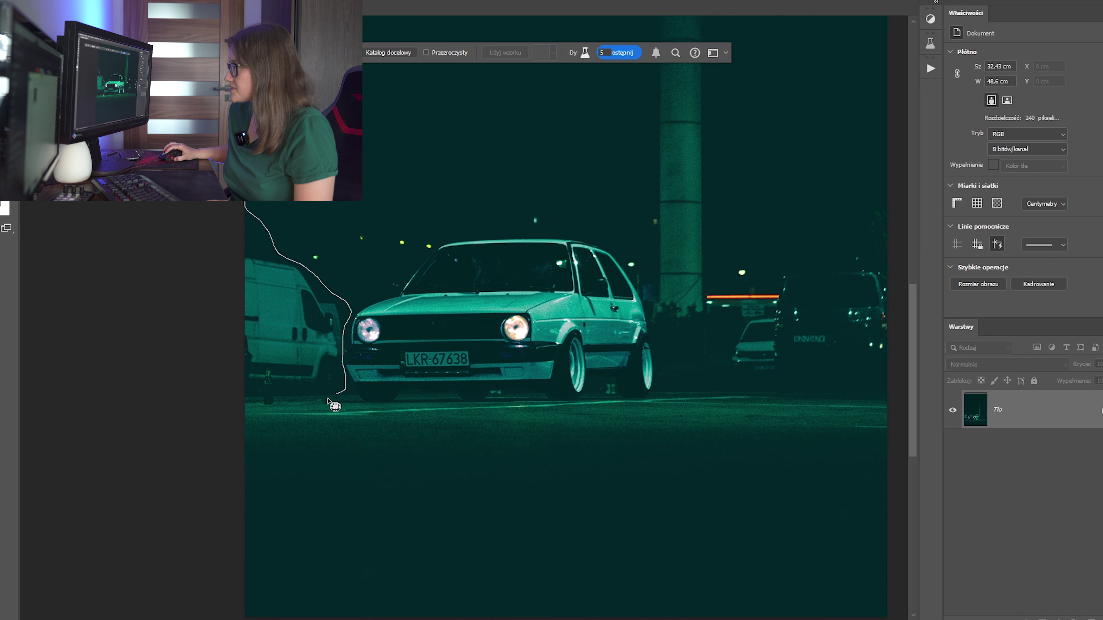
- Lasso the van beside the car and replace it using generative fill without a prompt
{"action": "left_click_drag", "start_coordinate": [193, 347], "coordinate": [194, 348]}
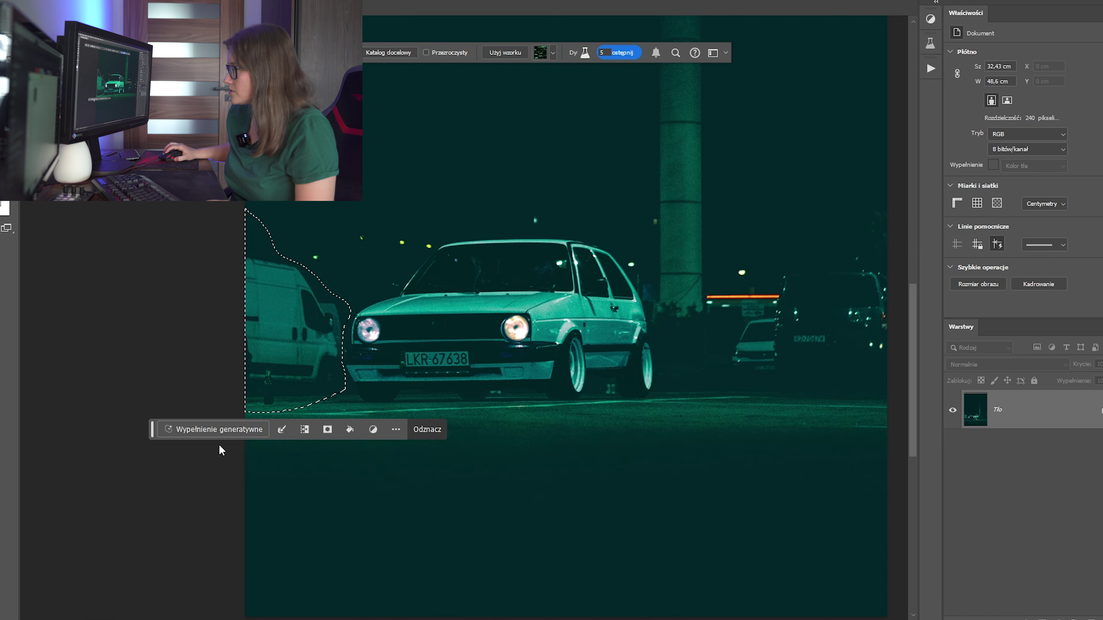
{"action": "left_click", "coordinate": [239, 430]}
{"action": "left_click", "coordinate": [478, 430]}
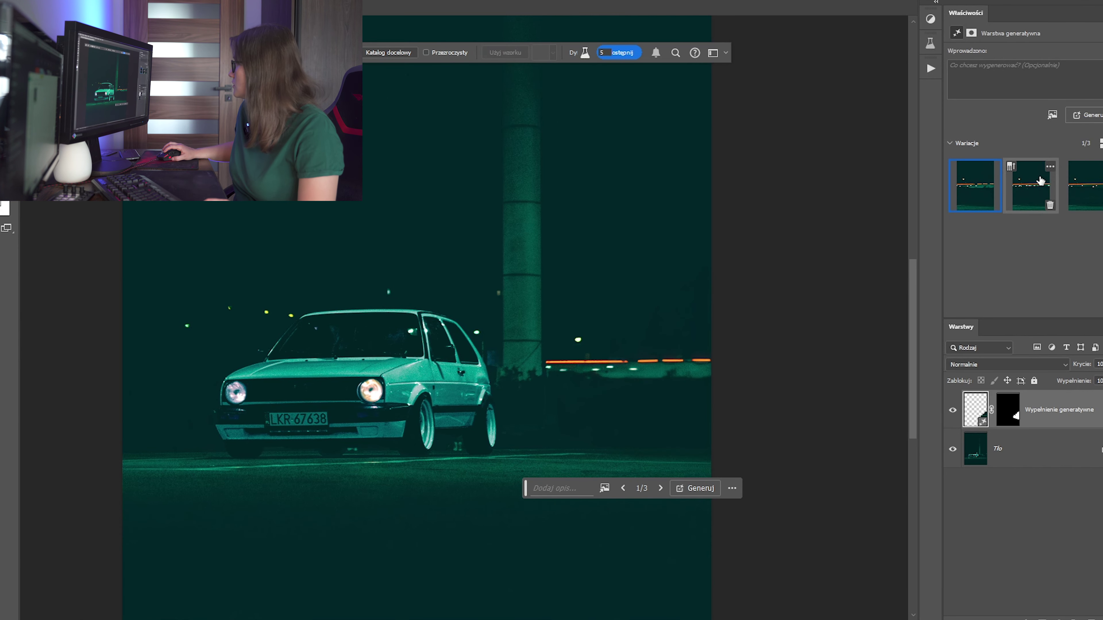
- Compare the generative variations for the background behind the car's rear, choose the second and merge the layers
{"action": "left_click", "coordinate": [1031, 181]}
{"action": "left_click", "coordinate": [1083, 196]}
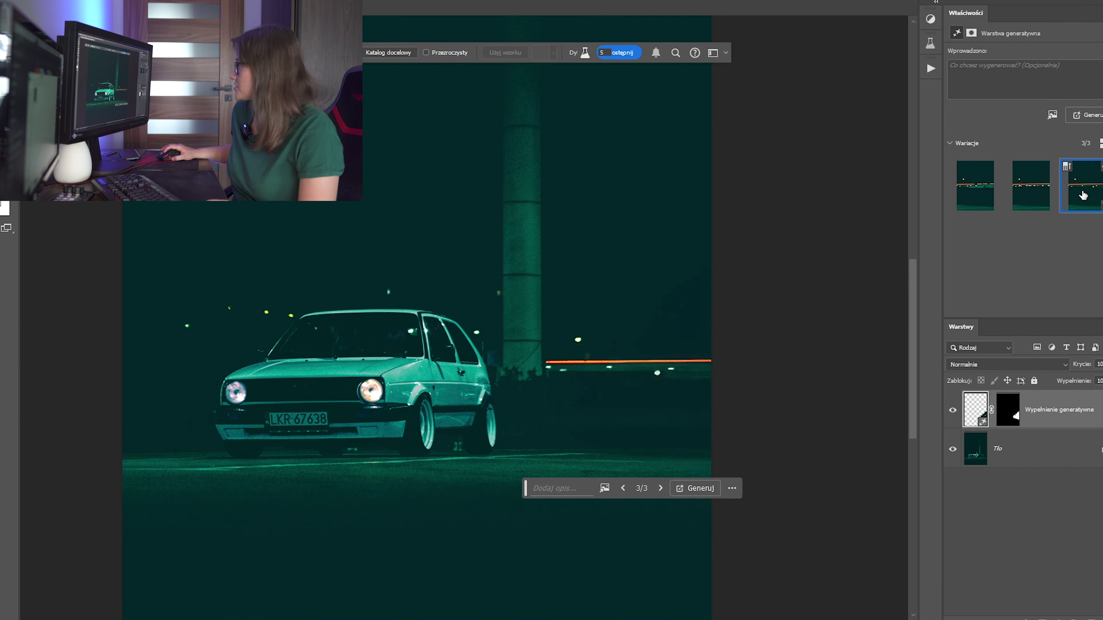
{"action": "scroll", "coordinate": [593, 432], "scroll_direction": "down", "scroll_amount": 2}
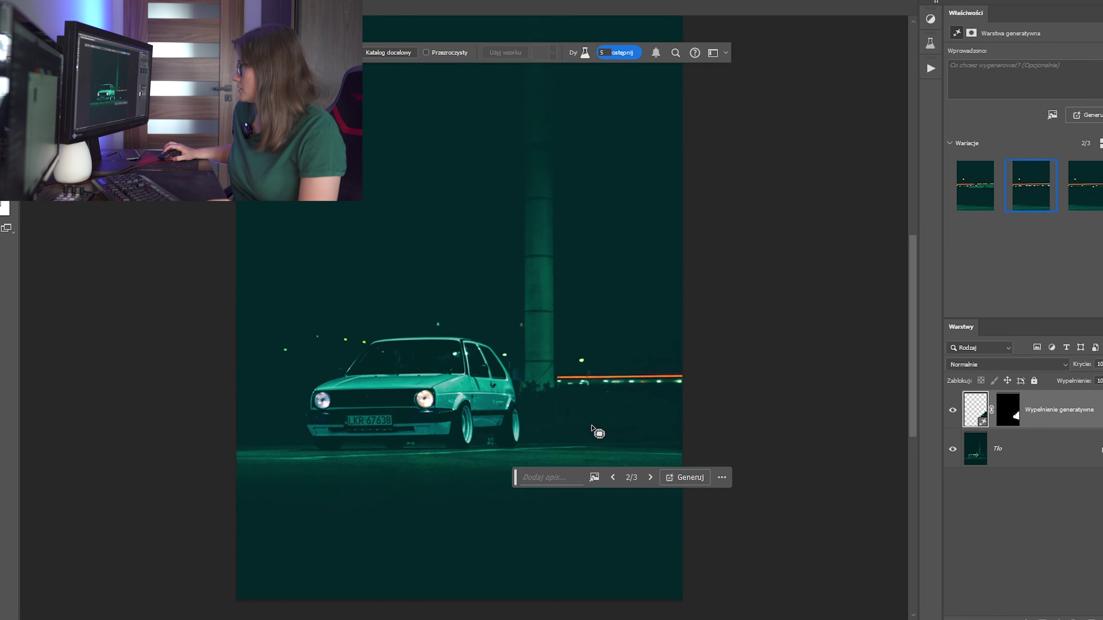
{"action": "scroll", "coordinate": [594, 432], "scroll_direction": "up", "scroll_amount": 1}
{"action": "left_click", "coordinate": [1049, 464]}
{"action": "key", "text": "ctrl+shift+e"}
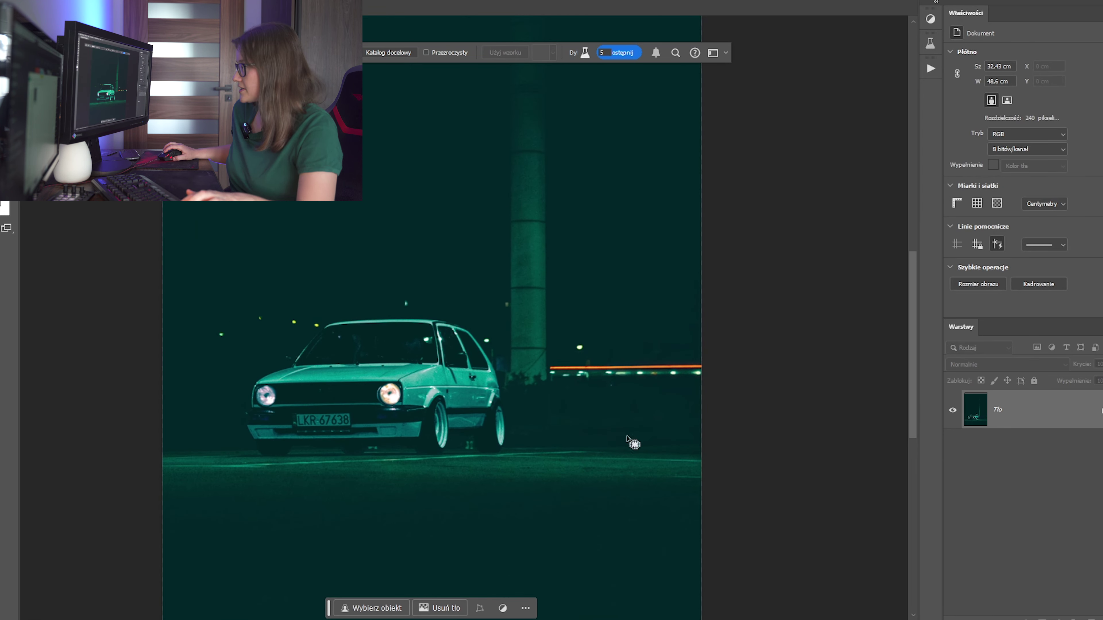
- Select the two light spots on the ground beneath the car with the lasso
{"action": "scroll", "coordinate": [364, 454], "scroll_direction": "up", "scroll_amount": 3}
{"action": "left_click_drag", "start_coordinate": [404, 451], "coordinate": [403, 451]}
{"action": "left_click_drag", "start_coordinate": [558, 454], "coordinate": [579, 456]}
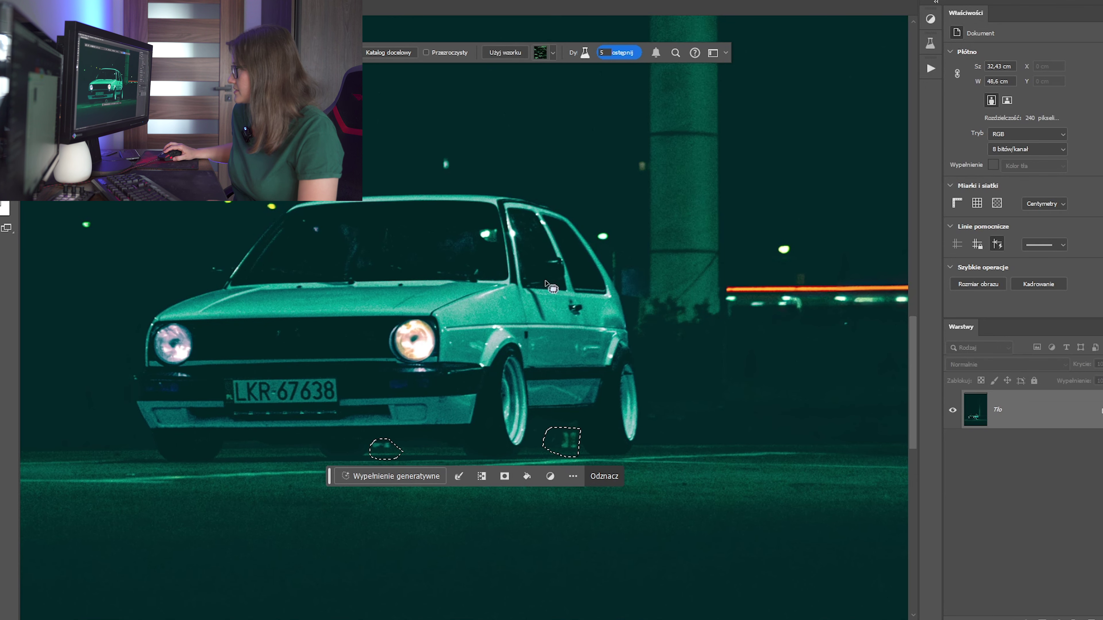
{"action": "scroll", "coordinate": [501, 247], "scroll_direction": "up", "scroll_amount": 2}
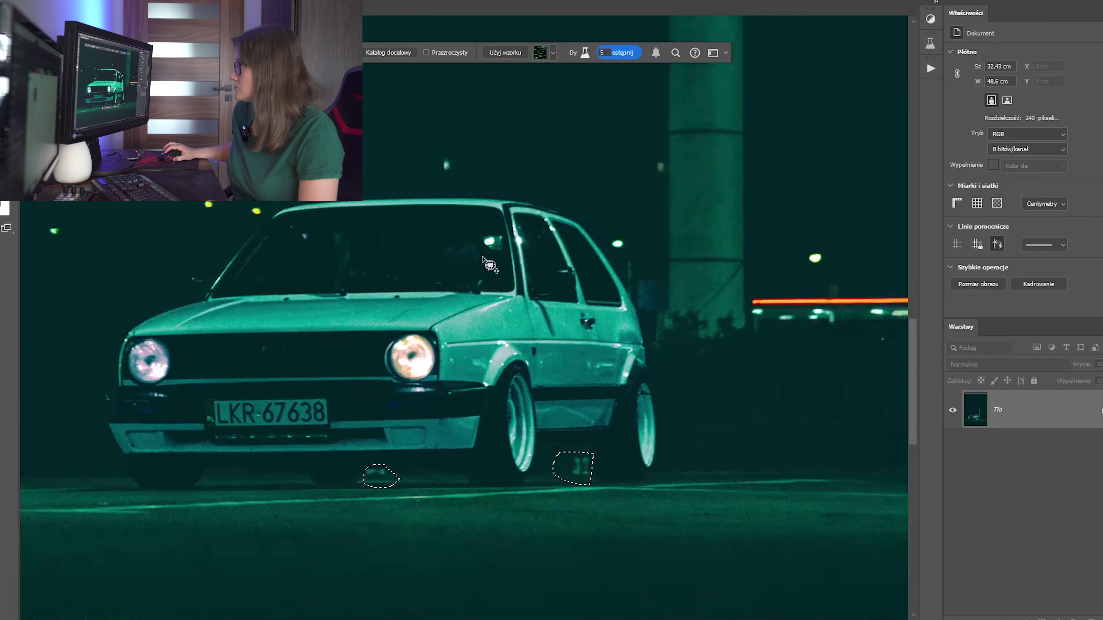
- Add the two windscreen reflection areas to the selection and clean all selected spots with generative fill
{"action": "left_click_drag", "start_coordinate": [419, 268], "coordinate": [480, 276]}
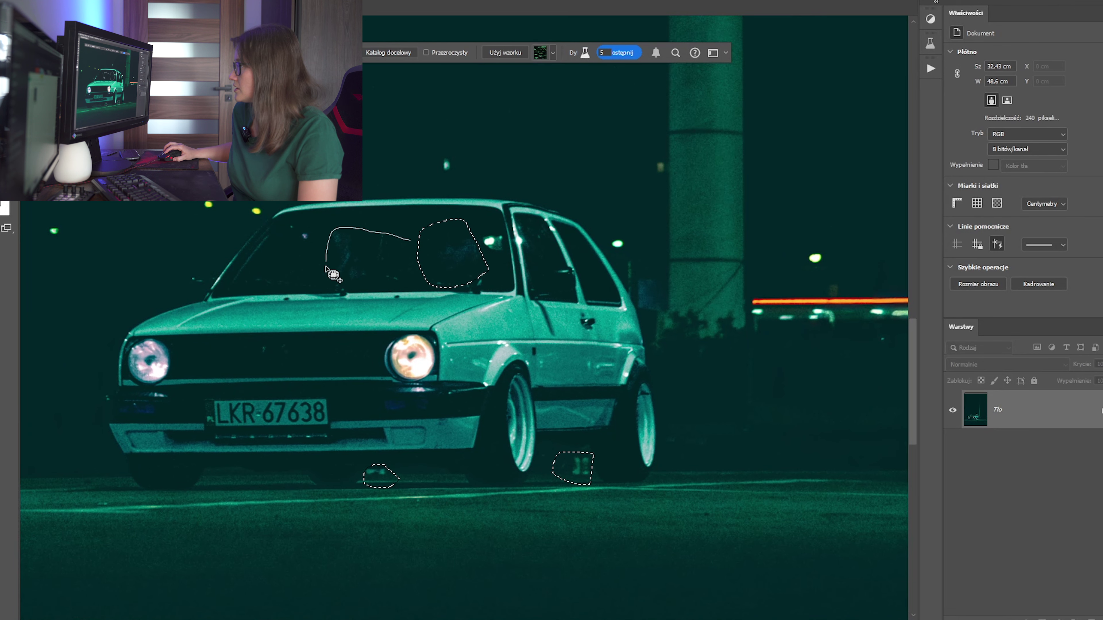
{"action": "left_click_drag", "start_coordinate": [410, 294], "coordinate": [414, 285]}
{"action": "left_click", "coordinate": [373, 504]}
{"action": "left_click", "coordinate": [619, 504]}
{"action": "scroll", "coordinate": [591, 505], "scroll_direction": "down", "scroll_amount": 4}
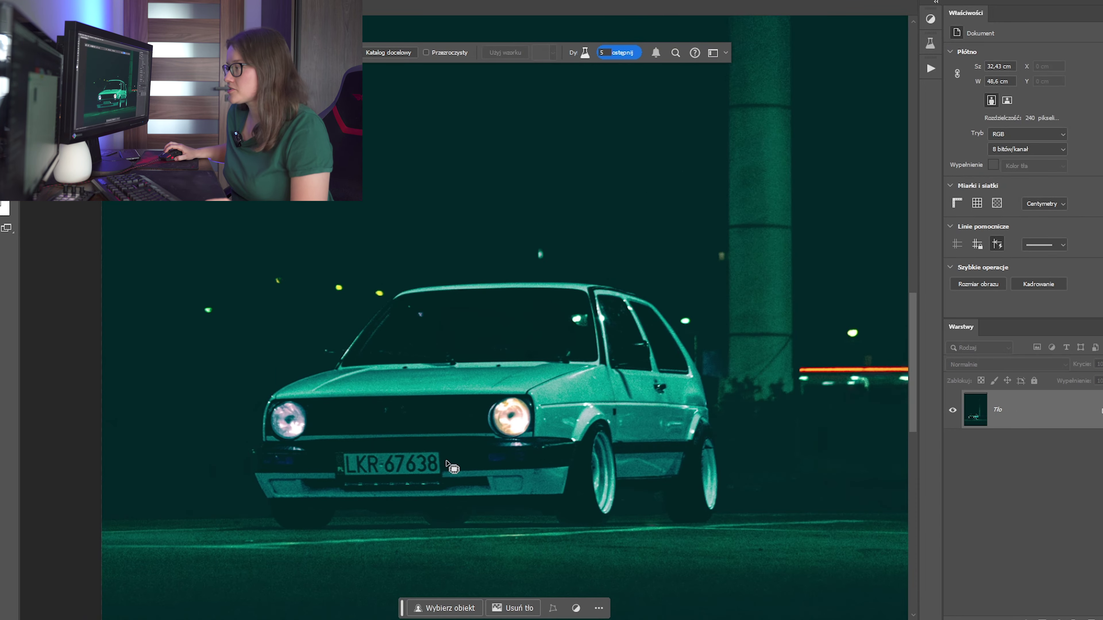
- Clean the reflections on the car's side panels with generative fill, choosing the third variation, and merge the layers
{"action": "scroll", "coordinate": [522, 529], "scroll_direction": "up", "scroll_amount": 3}
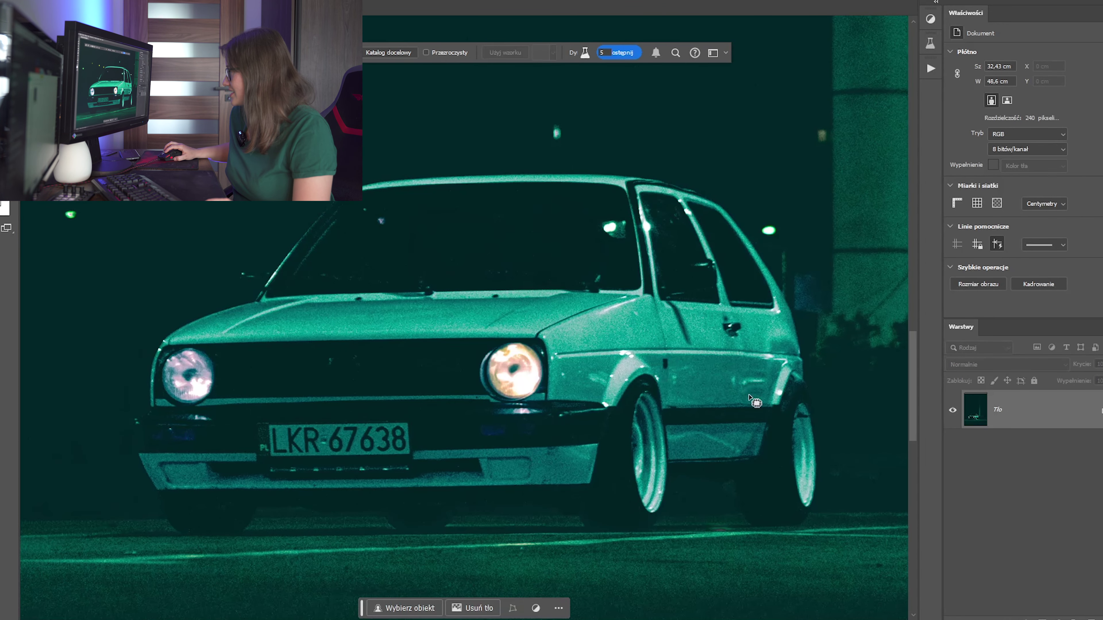
{"action": "mouse_move", "coordinate": [725, 389]}
{"action": "left_mouse_down"}
{"action": "mouse_move", "coordinate": [668, 375]}
{"action": "mouse_move", "coordinate": [722, 427]}
{"action": "left_mouse_up"}
{"action": "left_click_drag", "start_coordinate": [738, 464], "coordinate": [747, 443]}
{"action": "mouse_move", "coordinate": [615, 370]}
{"action": "left_mouse_down"}
{"action": "mouse_move", "coordinate": [587, 374]}
{"action": "mouse_move", "coordinate": [614, 393]}
{"action": "left_mouse_up"}
{"action": "left_click_drag", "start_coordinate": [637, 355], "coordinate": [630, 351]}
{"action": "mouse_move", "coordinate": [567, 370]}
{"action": "left_mouse_down"}
{"action": "mouse_move", "coordinate": [550, 355]}
{"action": "mouse_move", "coordinate": [563, 339]}
{"action": "mouse_move", "coordinate": [549, 362]}
{"action": "left_mouse_up"}
{"action": "scroll", "coordinate": [790, 370], "scroll_direction": "down", "scroll_amount": 1}
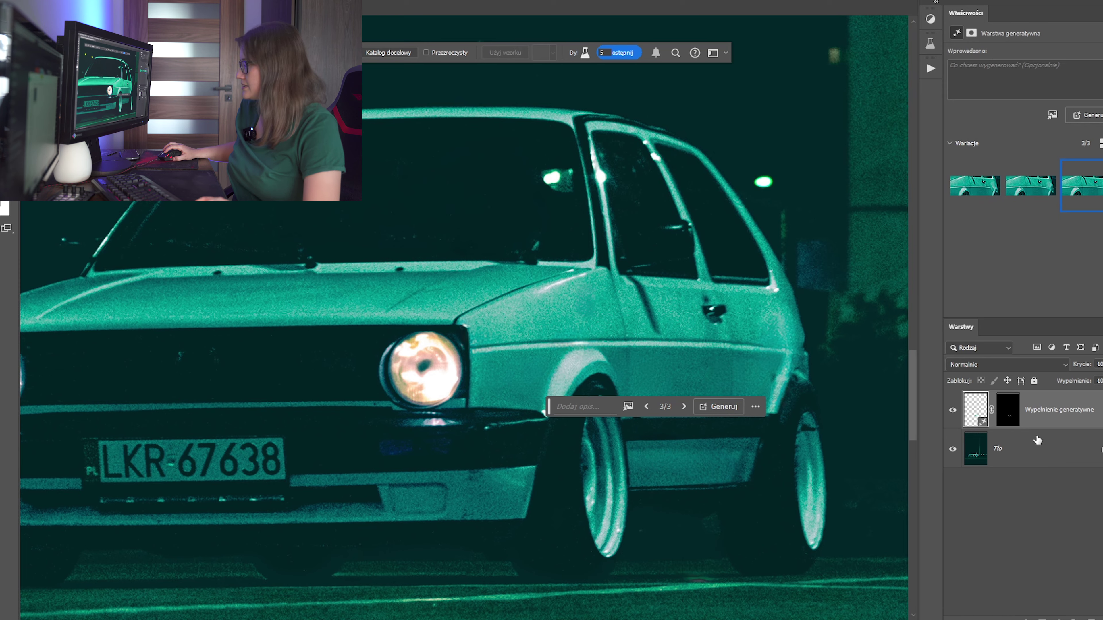
{"action": "key", "text": "ctrl+z"}
{"action": "key", "text": "ctrl+0"}
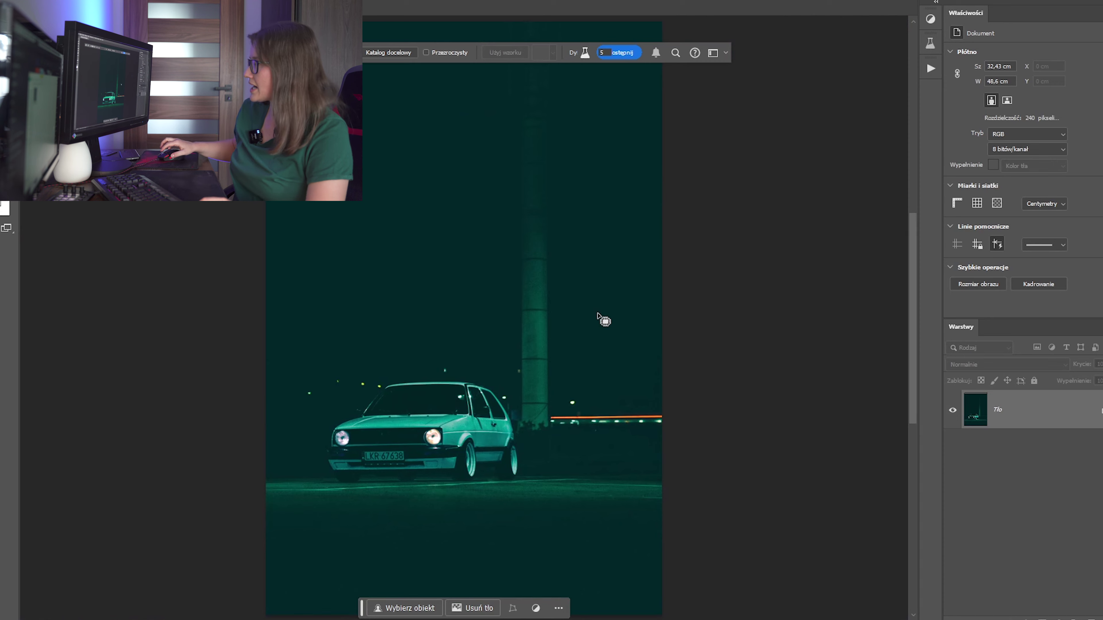
- Save the retouched car photo as a JPG with the offered options
{"action": "key", "text": "ctrl+minus"}
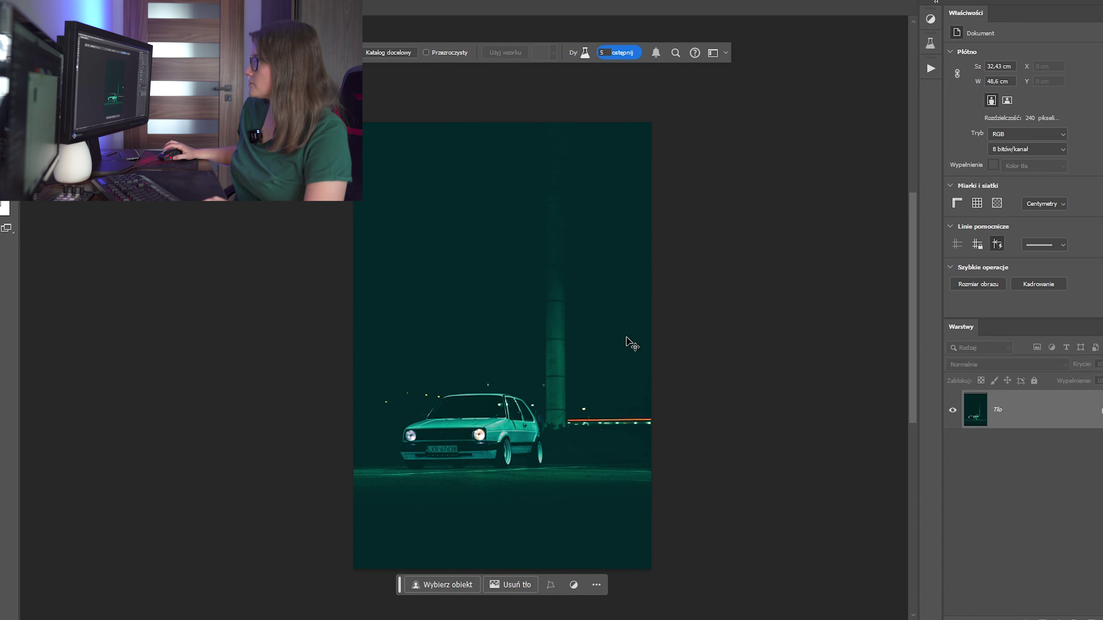
{"action": "key", "text": "ctrl+s"}
{"action": "key", "text": "Return"}
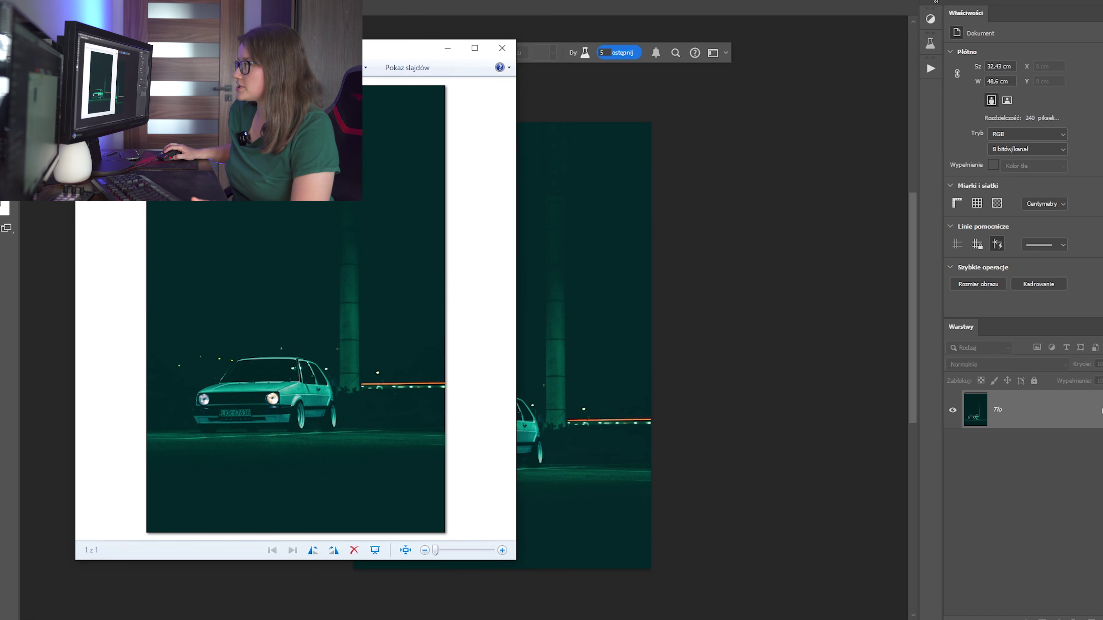
- Arrange the picture viewer with the finished car photo side by side with the Photoshop window
{"action": "left_click_drag", "start_coordinate": [412, 46], "coordinate": [2, 46]}
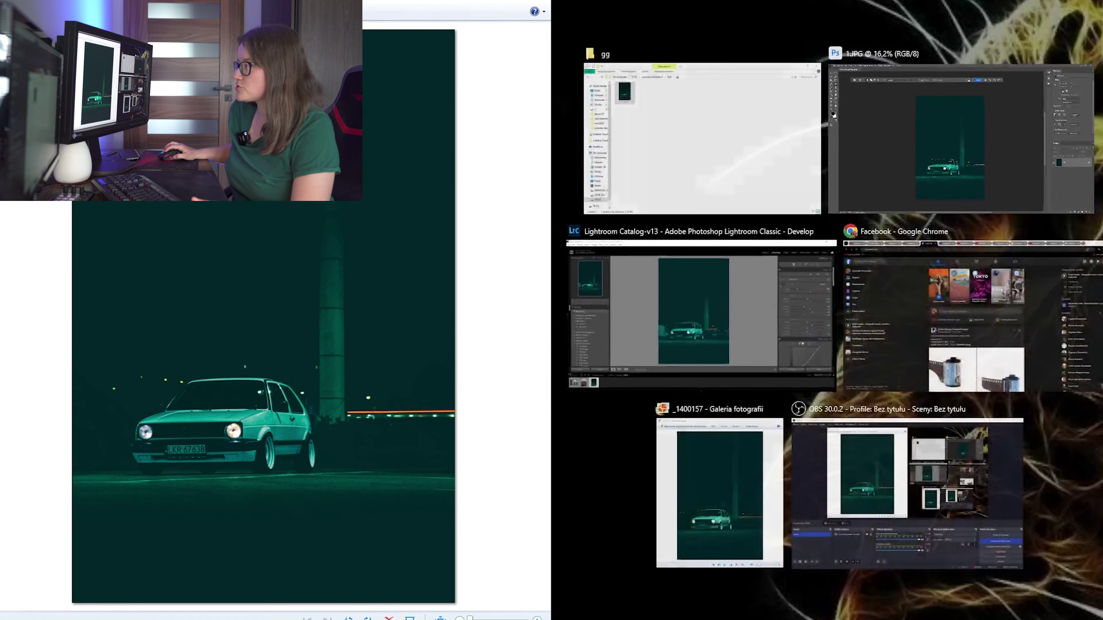
{"action": "left_click", "coordinate": [962, 138]}
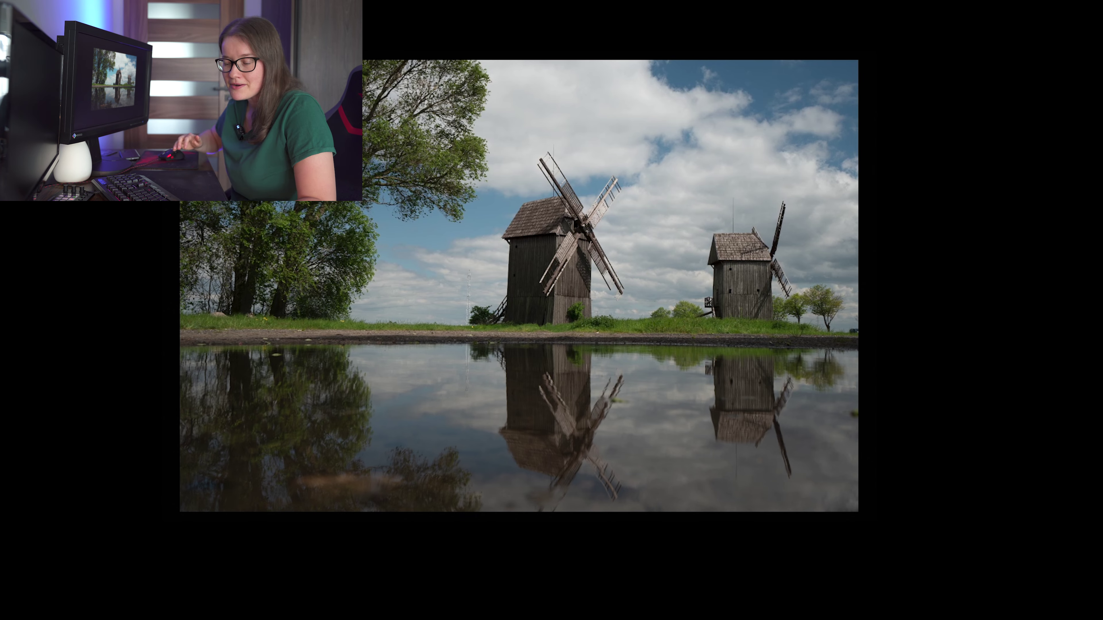
- Set the windmill photo's exposure to +0.57, contrast to +24, saturation to +10 and whites to -27
{"action": "key", "text": "u"}
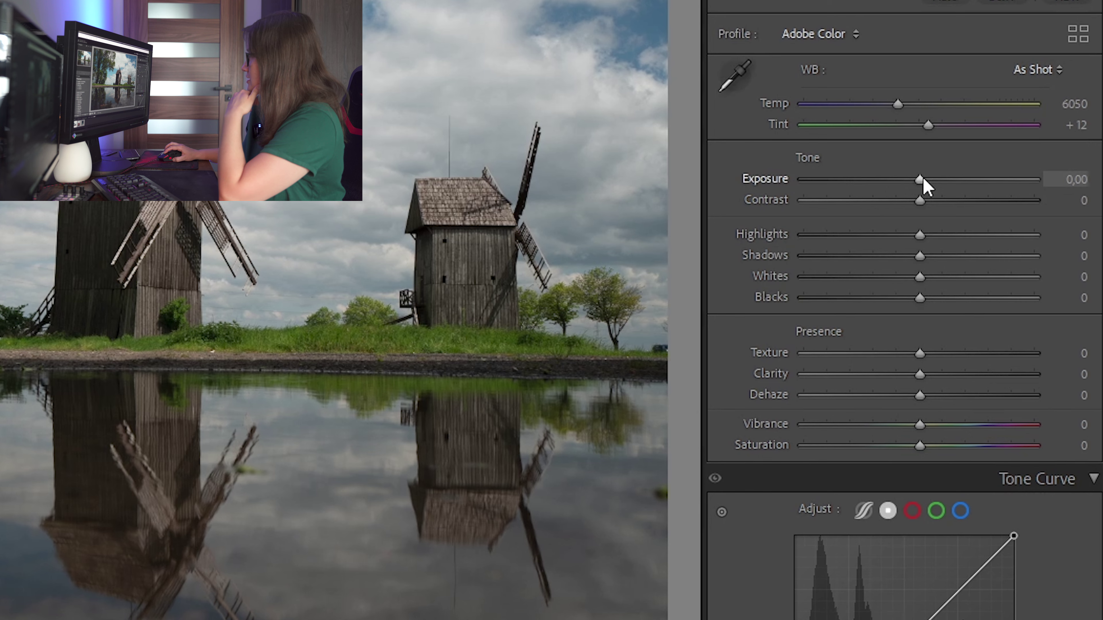
{"action": "left_click_drag", "start_coordinate": [920, 179], "coordinate": [948, 201]}
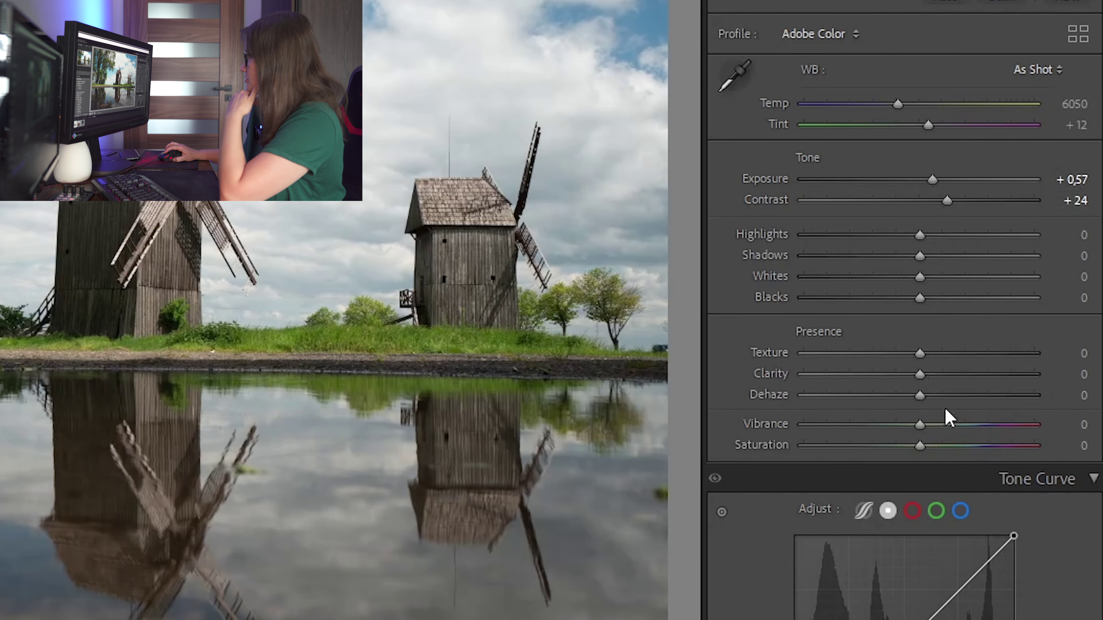
{"action": "left_click_drag", "start_coordinate": [933, 450], "coordinate": [934, 450]}
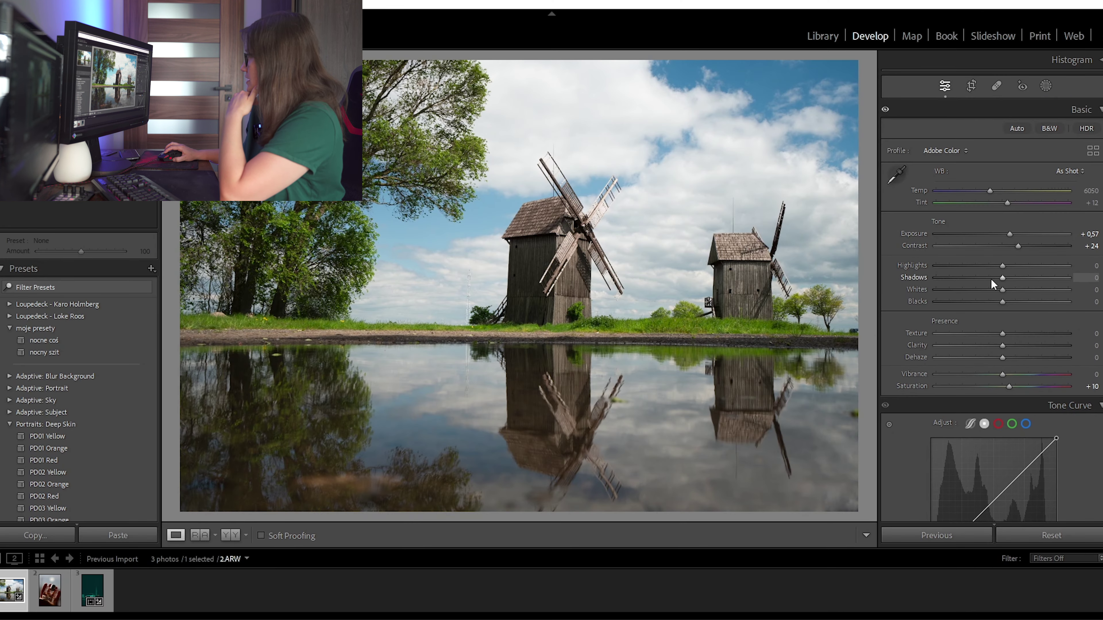
{"action": "left_click_drag", "start_coordinate": [1001, 289], "coordinate": [984, 290]}
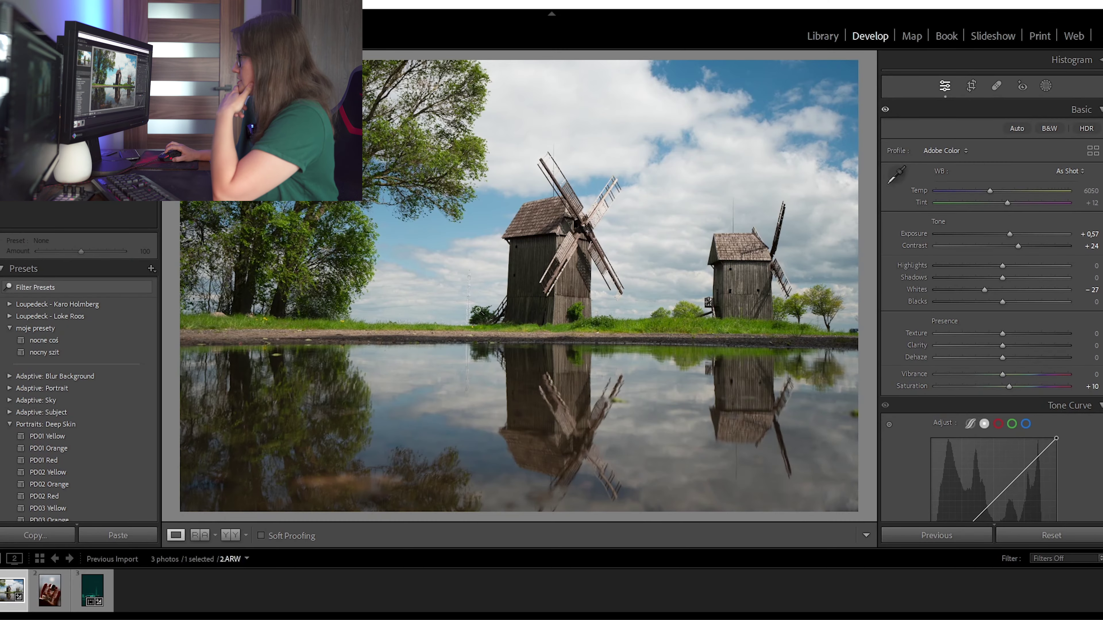
- Enable profile corrections with the Sony FE 16-35mm F4 ZA OSS lens profile and chromatic aberration removal for the windmill photo
{"action": "left_click", "coordinate": [856, 335]}
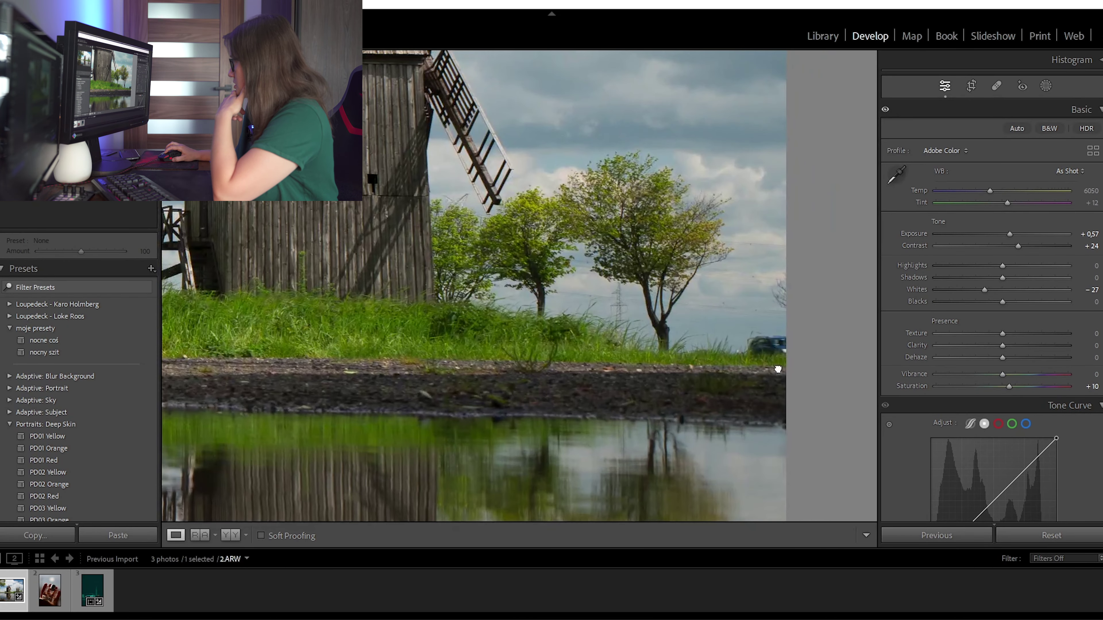
{"action": "left_click", "coordinate": [468, 298]}
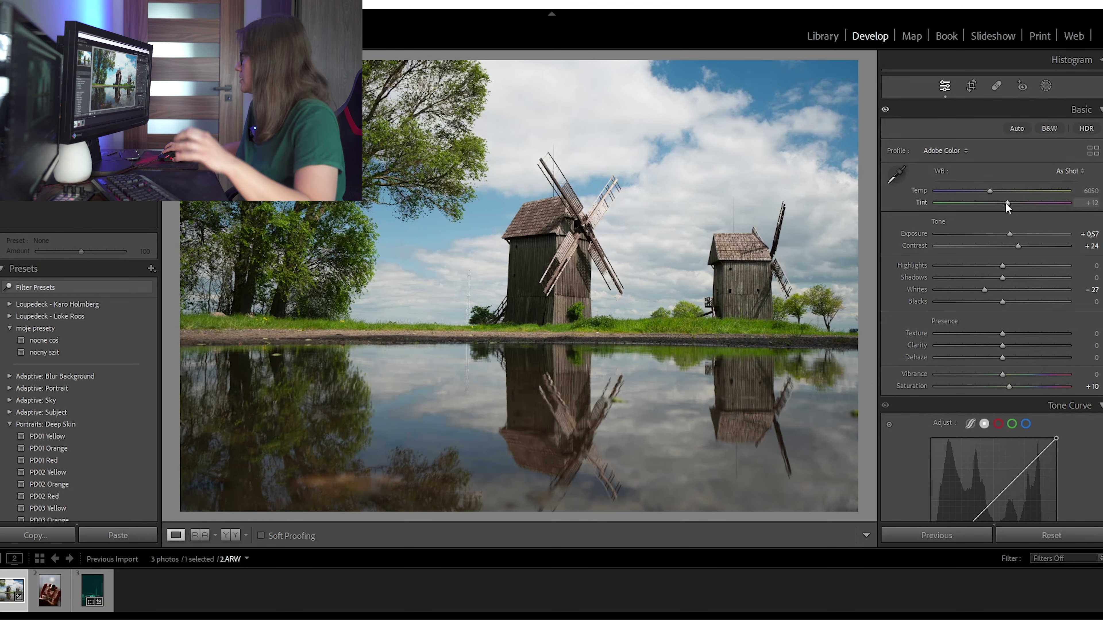
{"action": "scroll", "coordinate": [1036, 301], "scroll_direction": "down", "scroll_amount": 15}
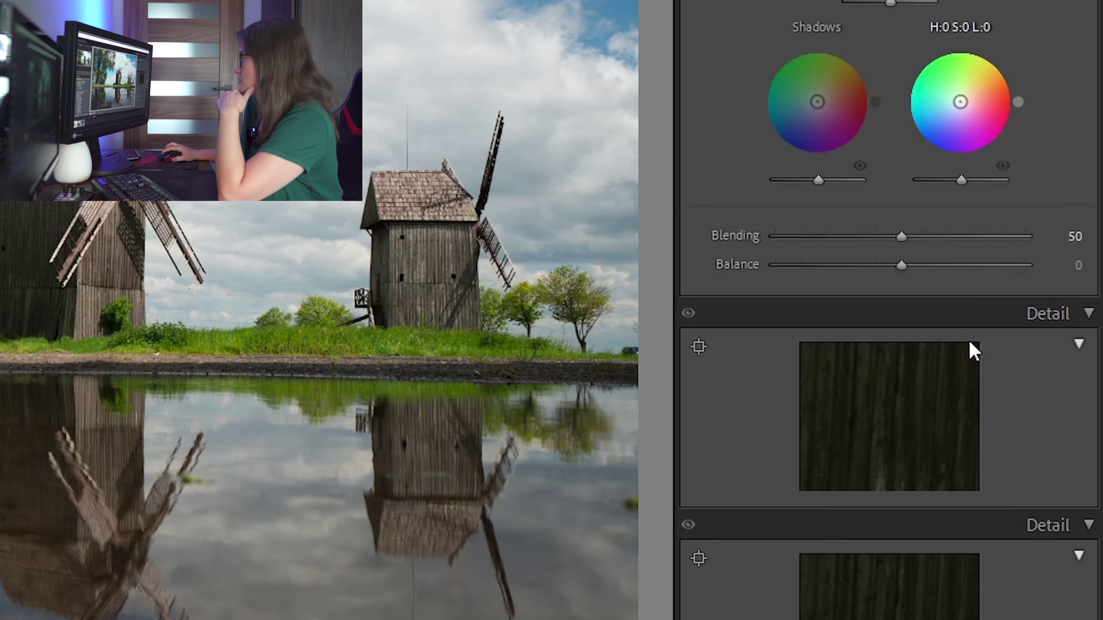
{"action": "scroll", "coordinate": [973, 351], "scroll_direction": "down", "scroll_amount": 10}
{"action": "left_click", "coordinate": [704, 238]}
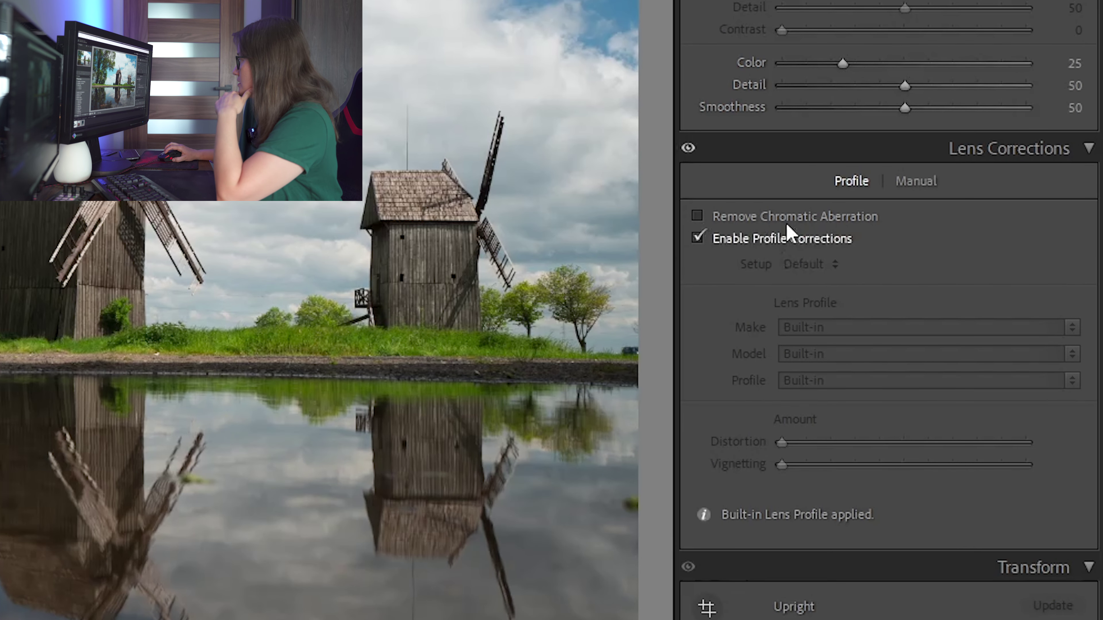
{"action": "left_click", "coordinate": [704, 216]}
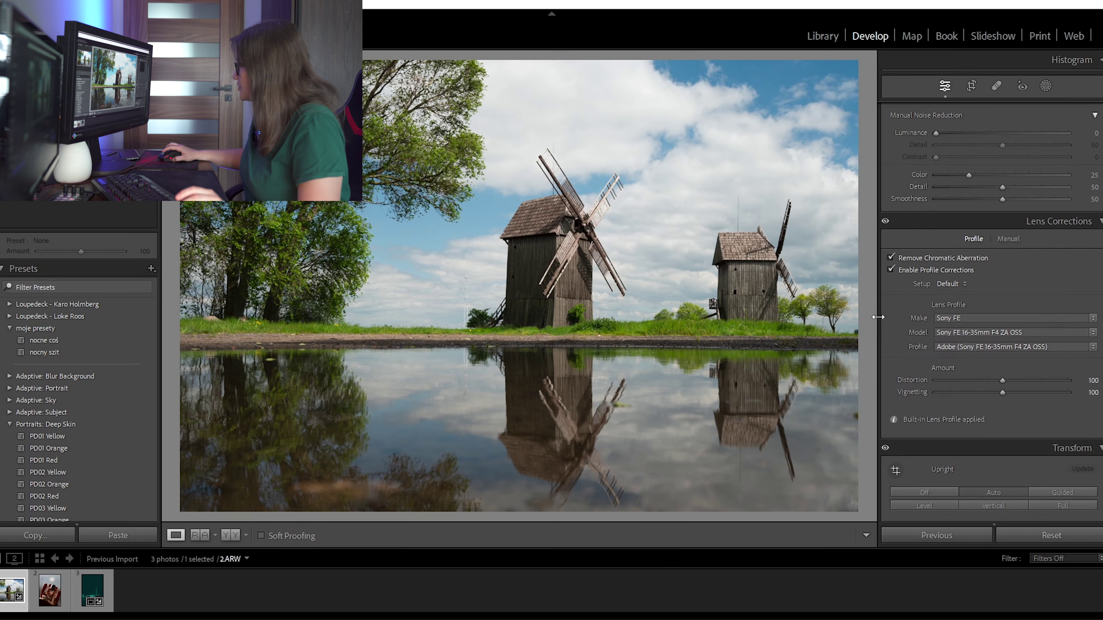
- Set the windmill photo's shadows to -41, clarity to +42 and saturation to -23 in the basic adjustments
{"action": "scroll", "coordinate": [1046, 210], "scroll_direction": "up", "scroll_amount": 15}
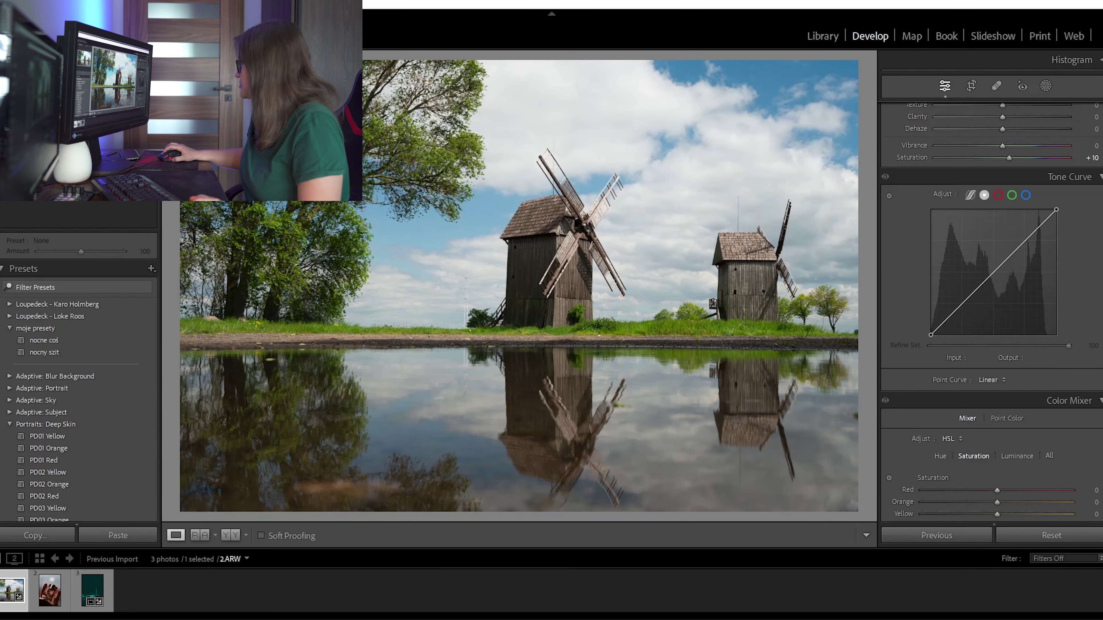
{"action": "scroll", "coordinate": [1087, 350], "scroll_direction": "up", "scroll_amount": 5}
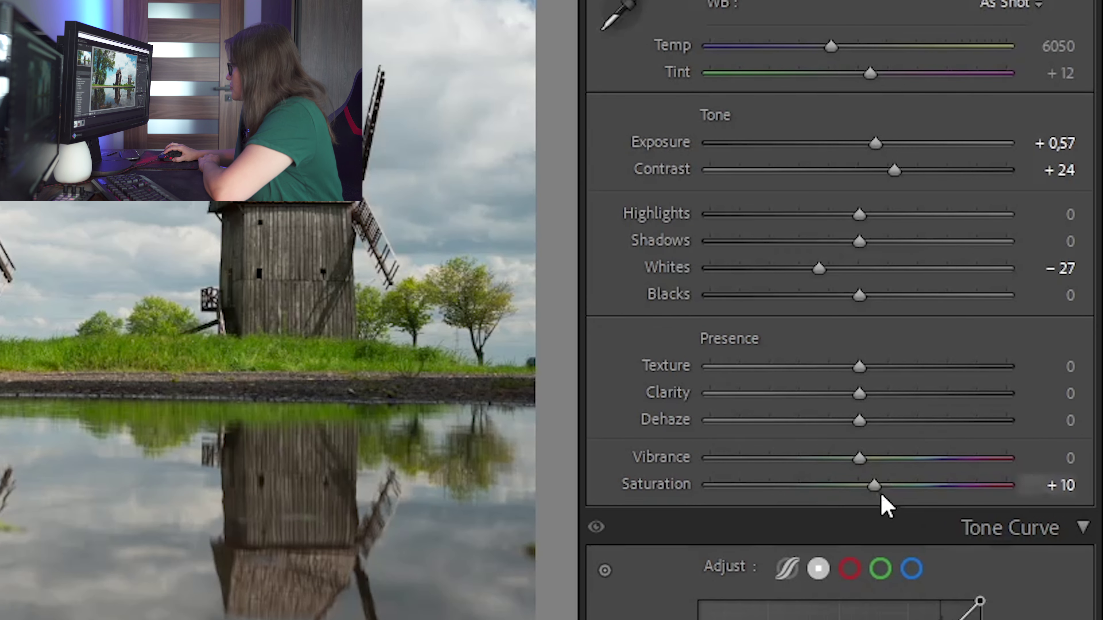
{"action": "left_click_drag", "start_coordinate": [1011, 389], "coordinate": [995, 390]}
{"action": "left_click_drag", "start_coordinate": [861, 399], "coordinate": [924, 396]}
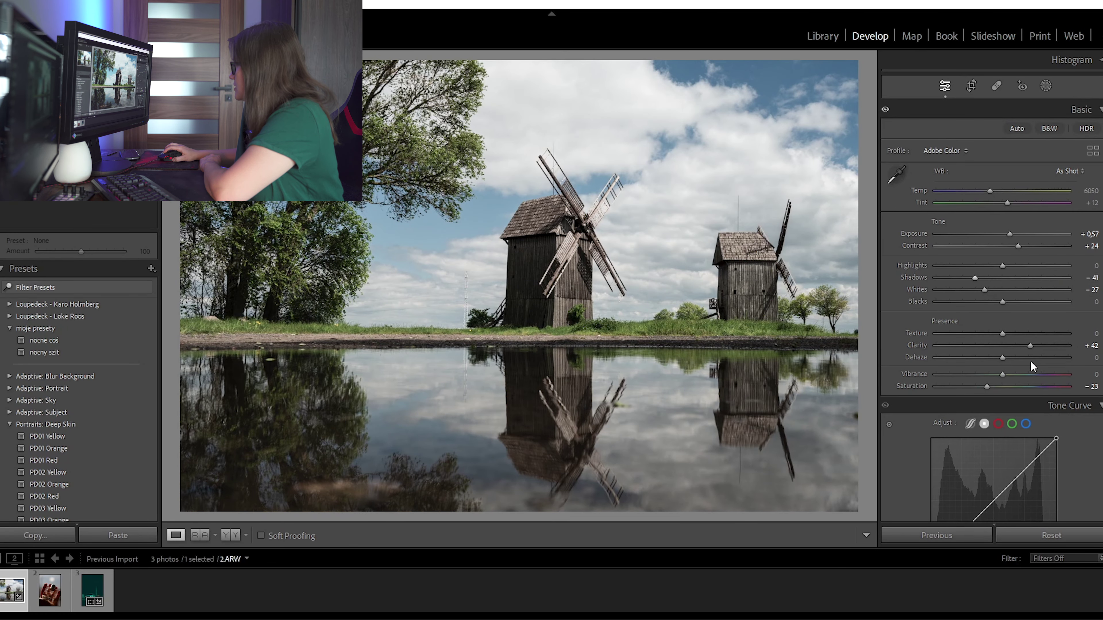
- Shape the windmill photo's tone curve with an upper point at 172/160 and a lower point at 71/71
{"action": "scroll", "coordinate": [994, 378], "scroll_direction": "down", "scroll_amount": 5}
{"action": "left_click", "coordinate": [958, 312]}
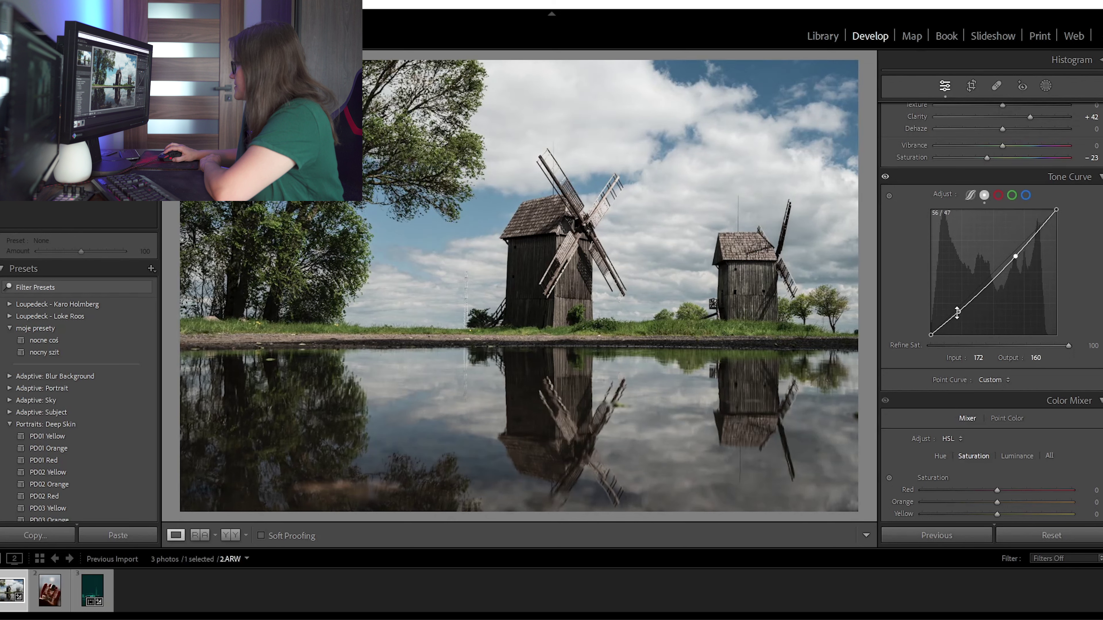
{"action": "left_click_drag", "start_coordinate": [962, 307], "coordinate": [966, 285]}
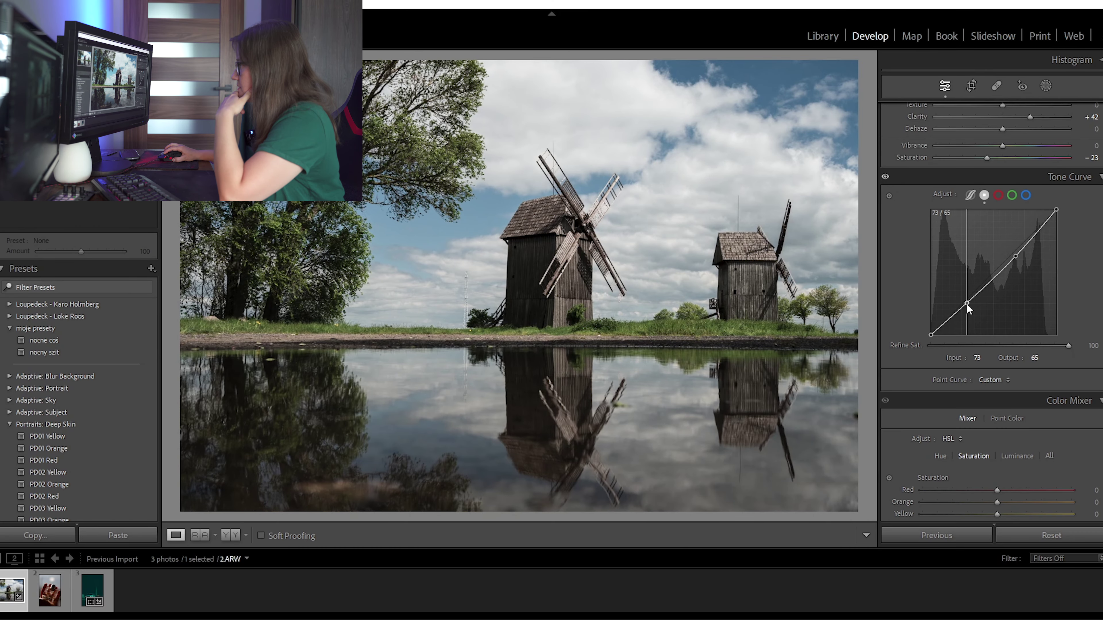
{"action": "left_click_drag", "start_coordinate": [966, 303], "coordinate": [965, 300]}
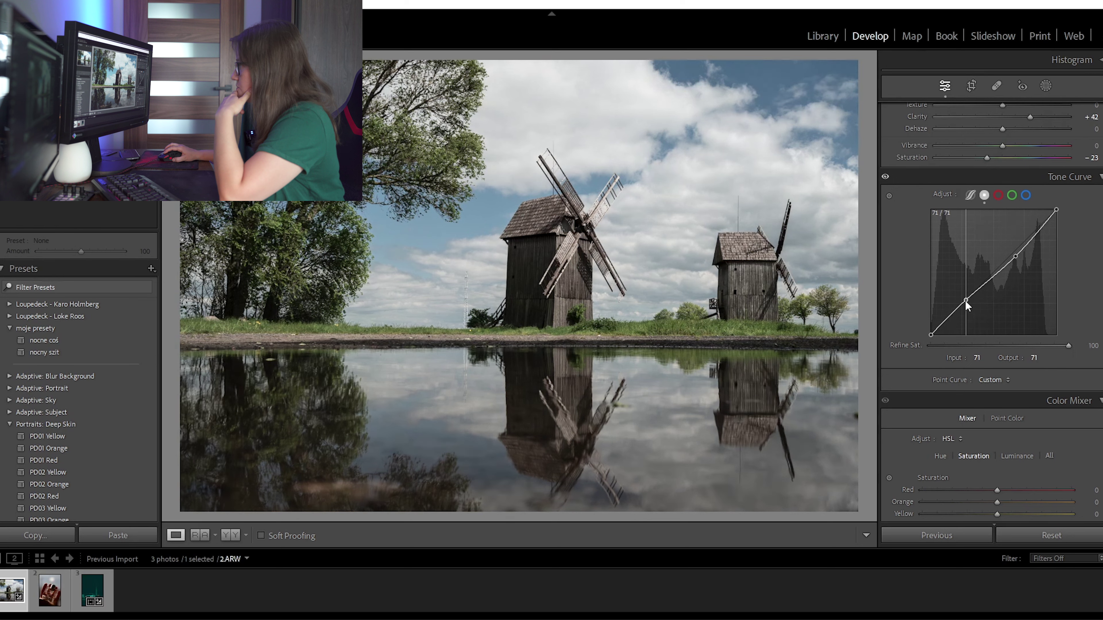
- Bring the windmill photo's saturation back to about zero and set the blacks to +29
{"action": "scroll", "coordinate": [995, 293], "scroll_direction": "up", "scroll_amount": 5}
{"action": "left_click_drag", "start_coordinate": [991, 383], "coordinate": [1000, 383]}
{"action": "left_click_drag", "start_coordinate": [1002, 301], "coordinate": [1022, 303]}
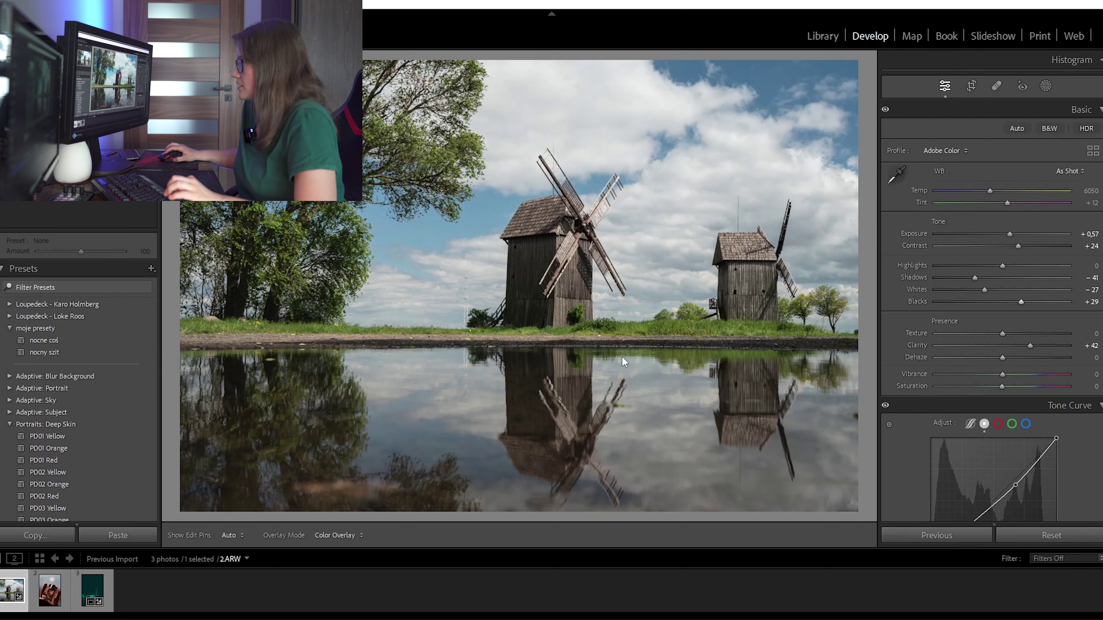
- Add a linear gradient mask over the water reflection and set its exposure to -0.64
{"action": "key", "text": "shift+w"}
{"action": "key", "text": "m"}
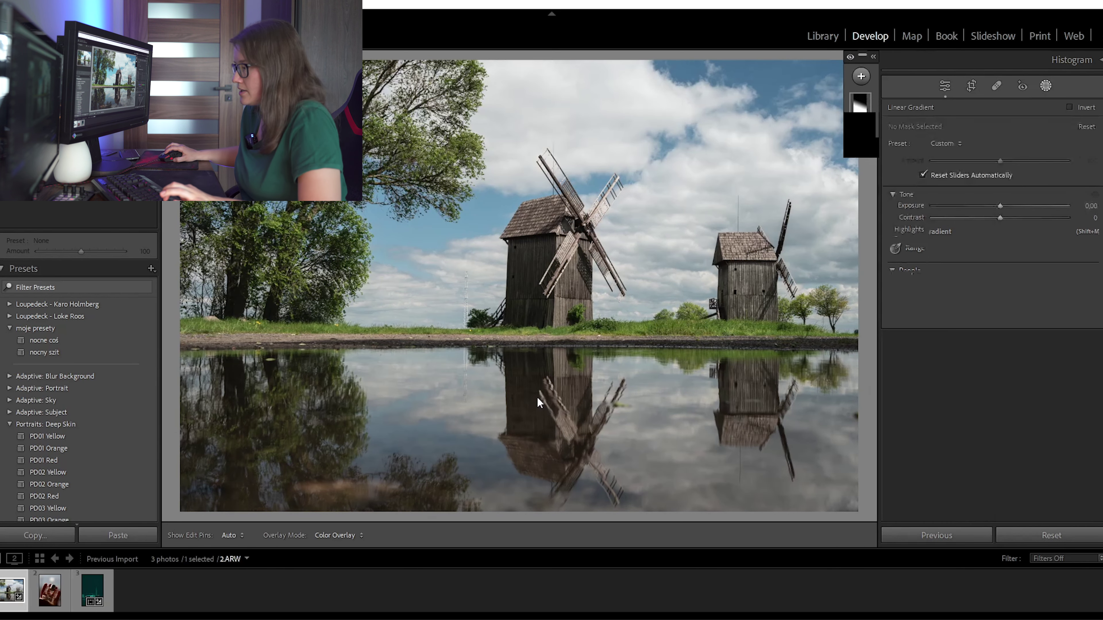
{"action": "left_click_drag", "start_coordinate": [525, 406], "coordinate": [526, 283]}
{"action": "left_click_drag", "start_coordinate": [1006, 207], "coordinate": [987, 206]}
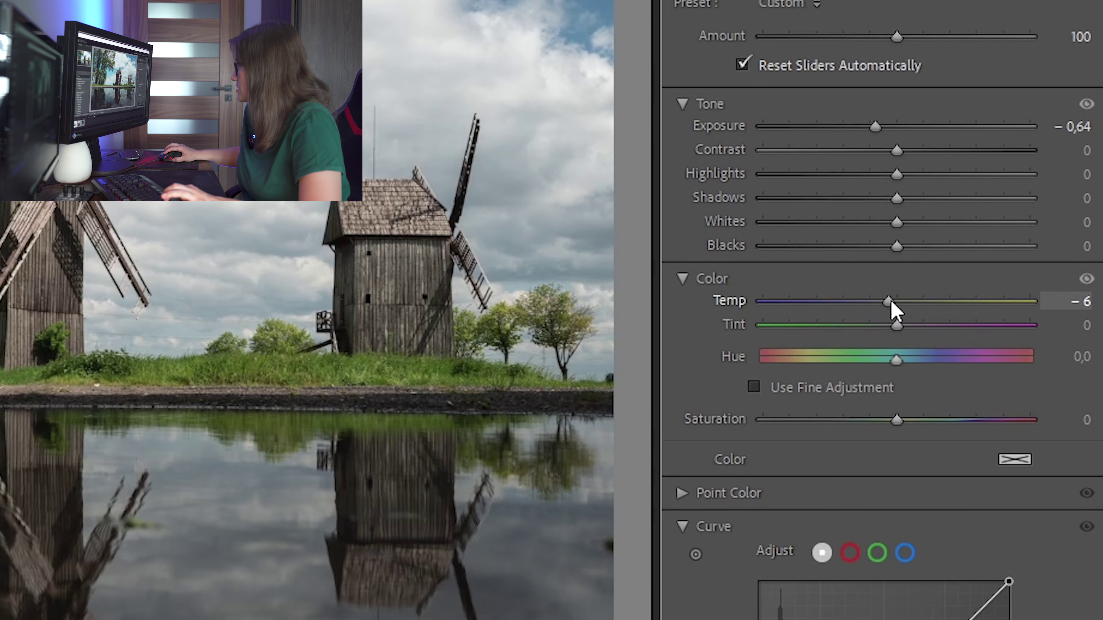
- Set the water gradient's temperature to -20, shadows to 11, contrast to -16 and saturation to 20, and finish masking
{"action": "left_click_drag", "start_coordinate": [881, 299], "coordinate": [871, 300]}
{"action": "left_click_drag", "start_coordinate": [891, 200], "coordinate": [909, 198]}
{"action": "left_click_drag", "start_coordinate": [898, 151], "coordinate": [875, 158]}
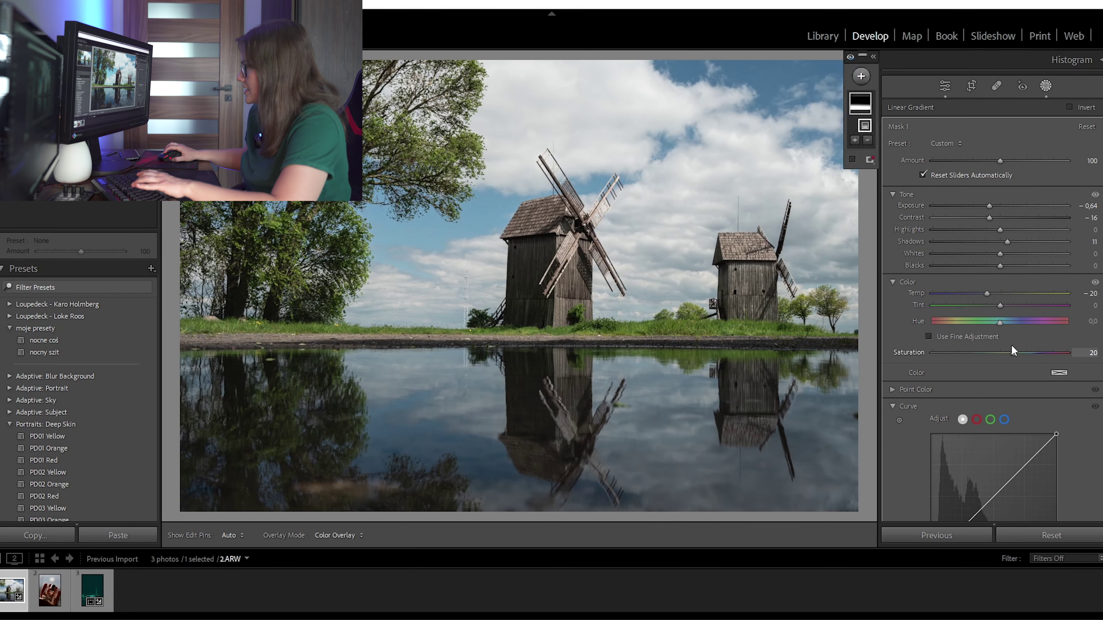
{"action": "left_click", "coordinate": [546, 344]}
{"action": "key", "text": "d"}
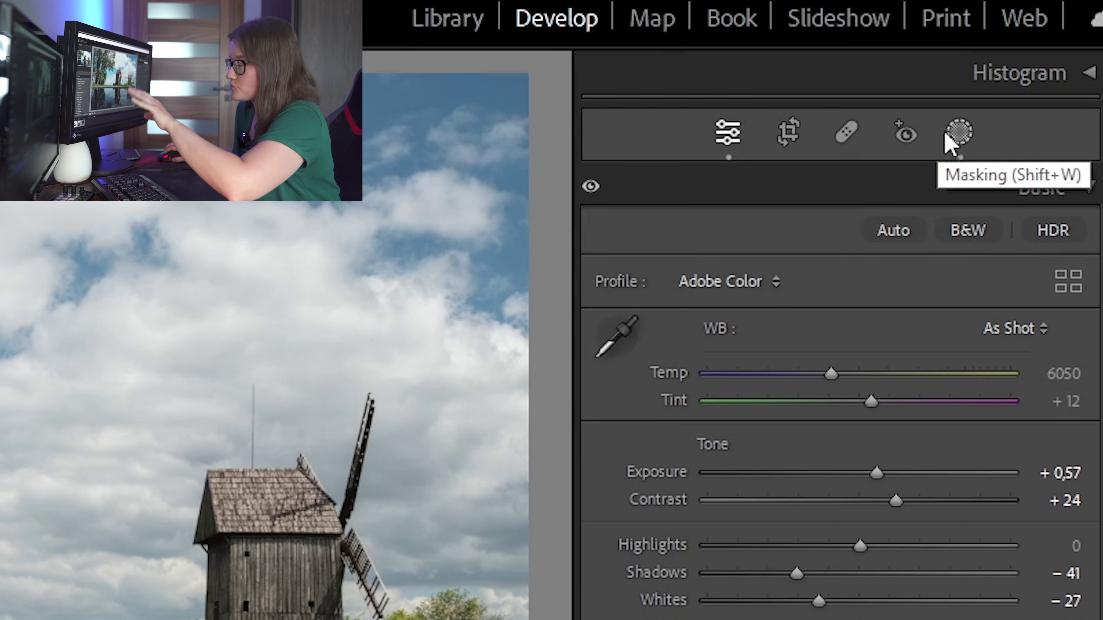
- Add a new Select Sky mask to the windmill photo
{"action": "left_click", "coordinate": [957, 135]}
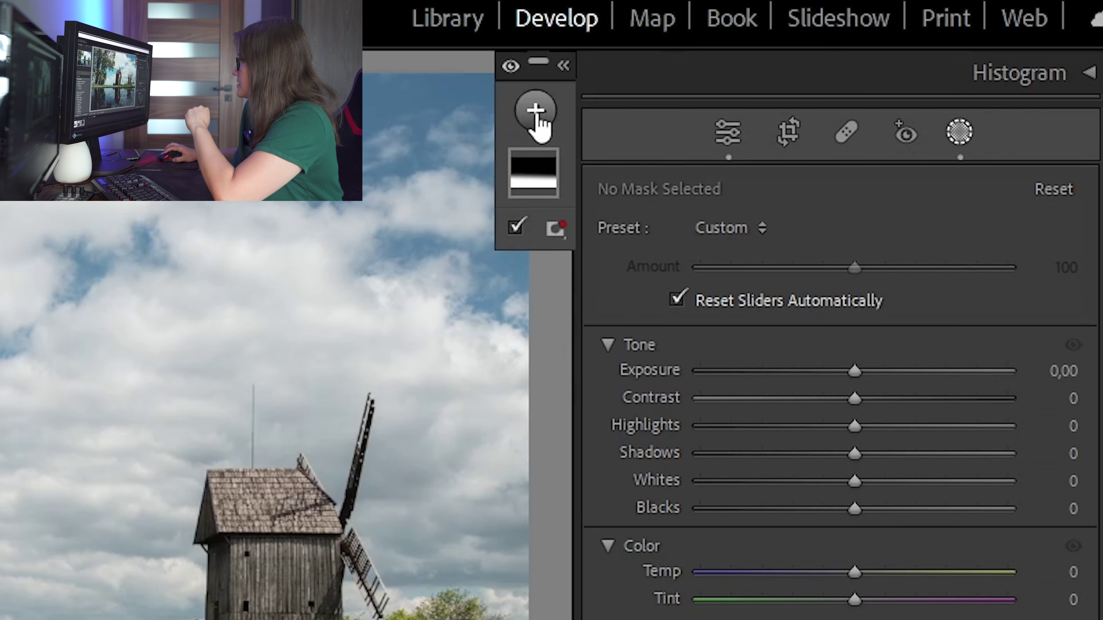
{"action": "left_click", "coordinate": [538, 116]}
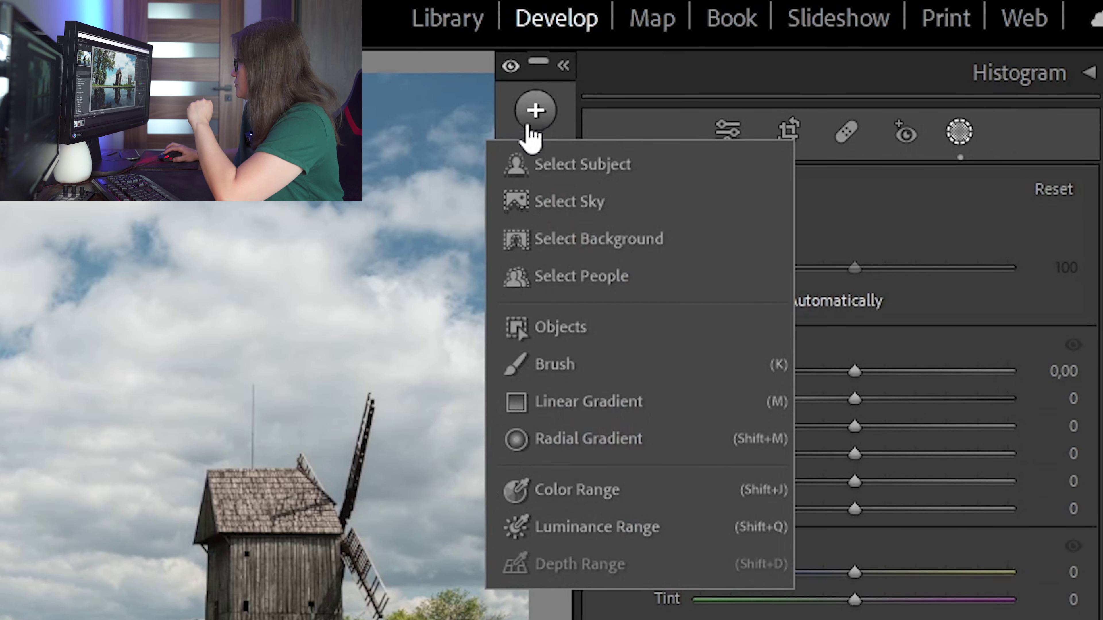
{"action": "left_click", "coordinate": [556, 203]}
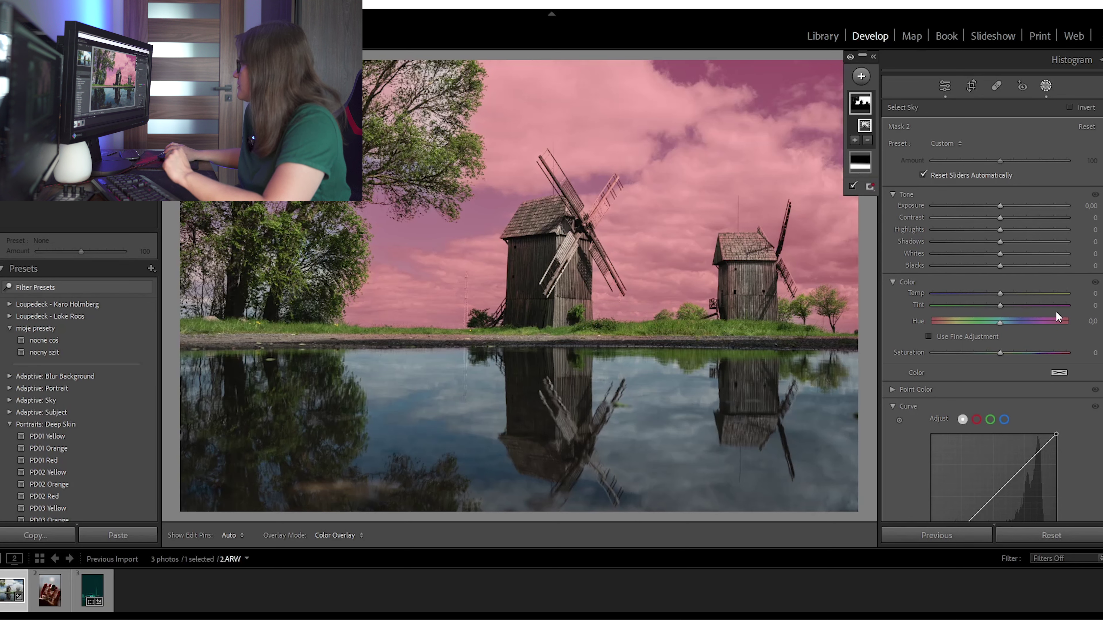
- Try extreme color shifts on the sky mask, with tint at 83 and -97 and temperature down to -100
{"action": "left_click", "coordinate": [1055, 306]}
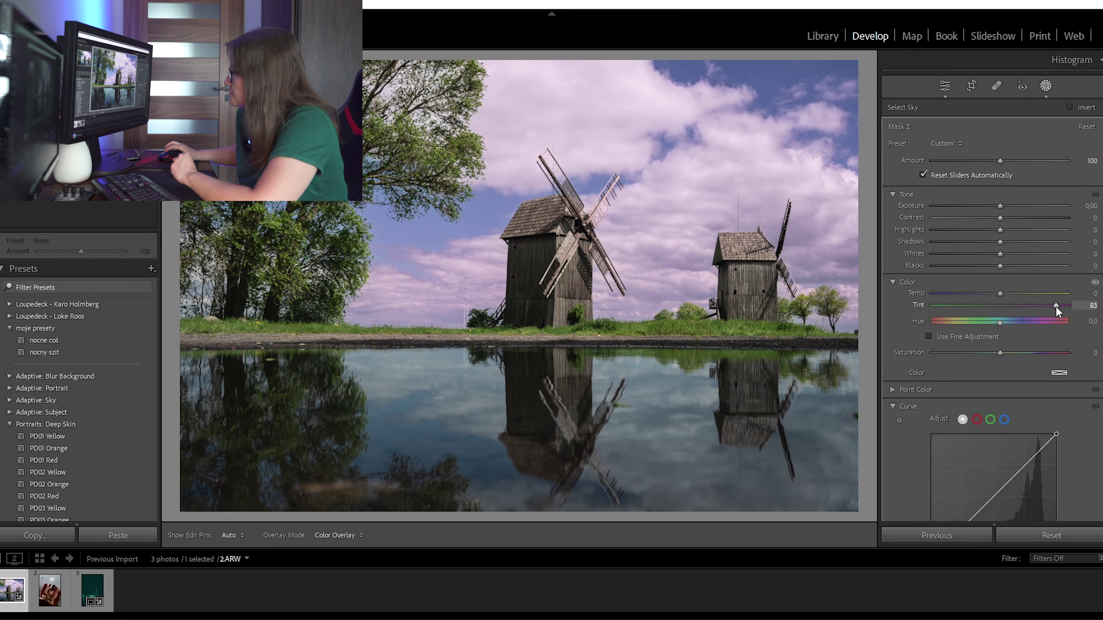
{"action": "left_click_drag", "start_coordinate": [1055, 306], "coordinate": [934, 306]}
{"action": "left_click", "coordinate": [943, 293]}
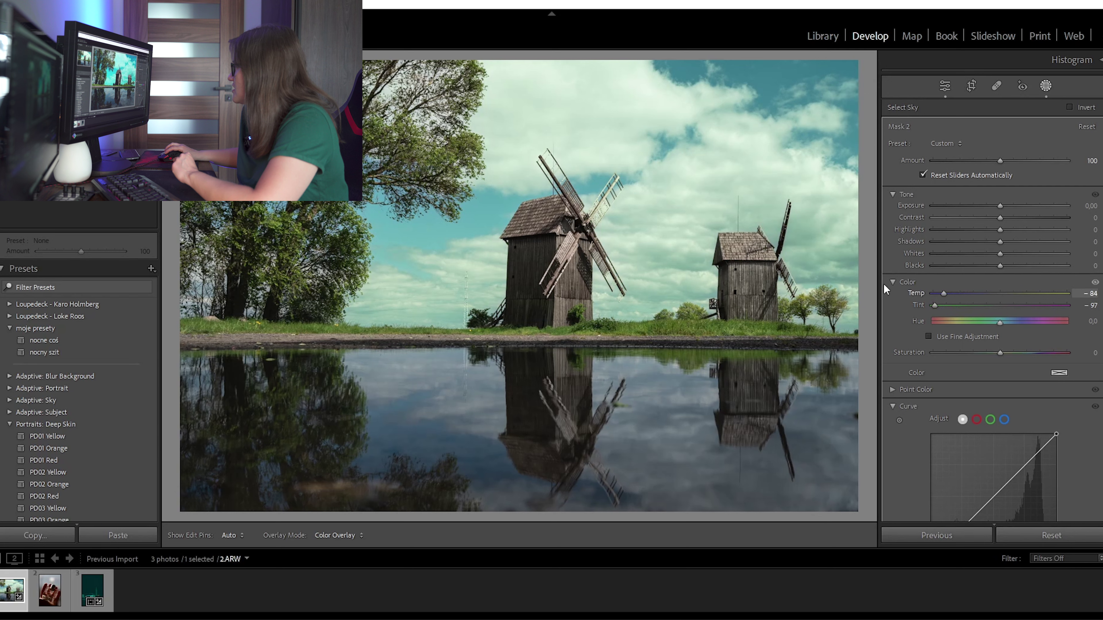
{"action": "type", "text": "100"}
{"action": "key", "text": "Return"}
{"action": "type", "text": "-100"}
{"action": "key", "text": "Return"}
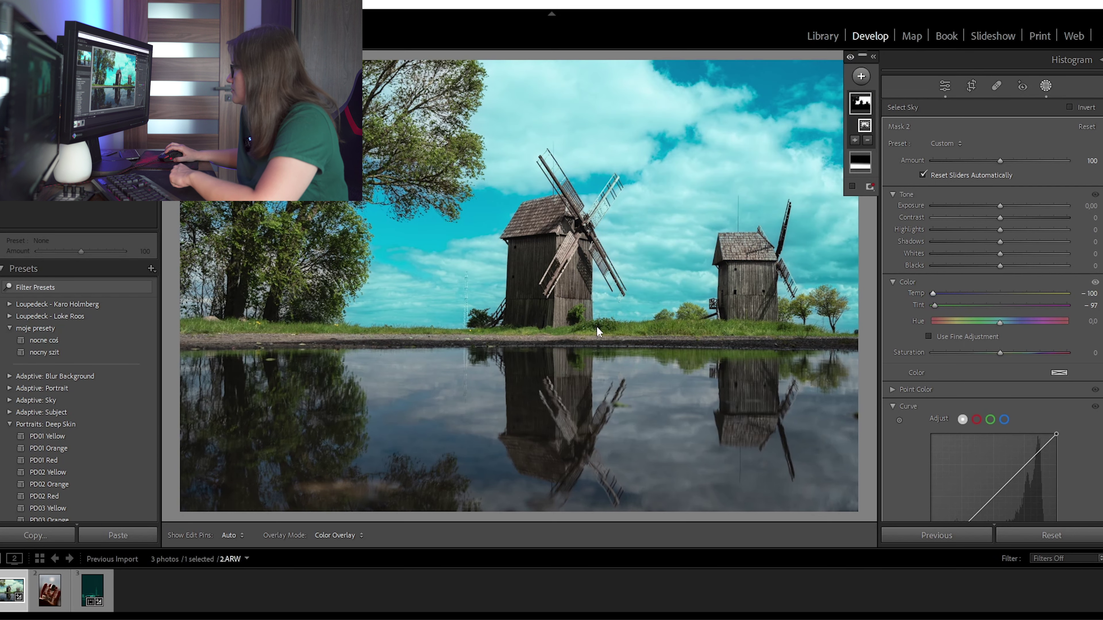
- Set the sky mask's temperature to -2, tint to -34 and exposure to 0.29, and close masking
{"action": "left_click_drag", "start_coordinate": [933, 307], "coordinate": [993, 293]}
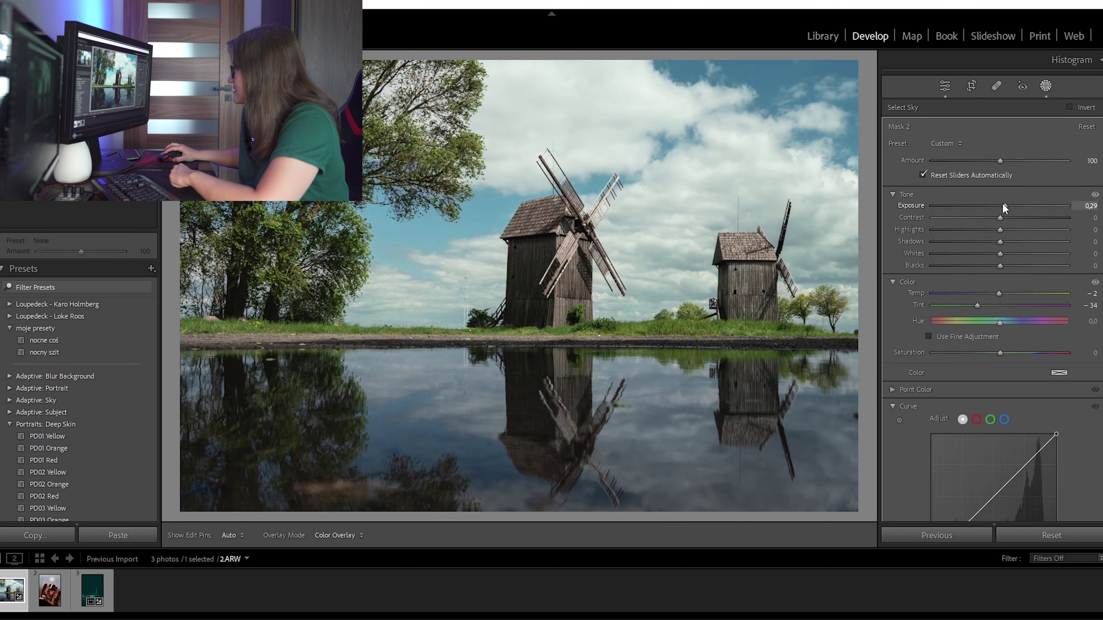
{"action": "key", "text": "shift+w"}
- Add an Objects mask by brushing over both windmills with a brush size of 27
{"action": "left_click", "coordinate": [973, 82]}
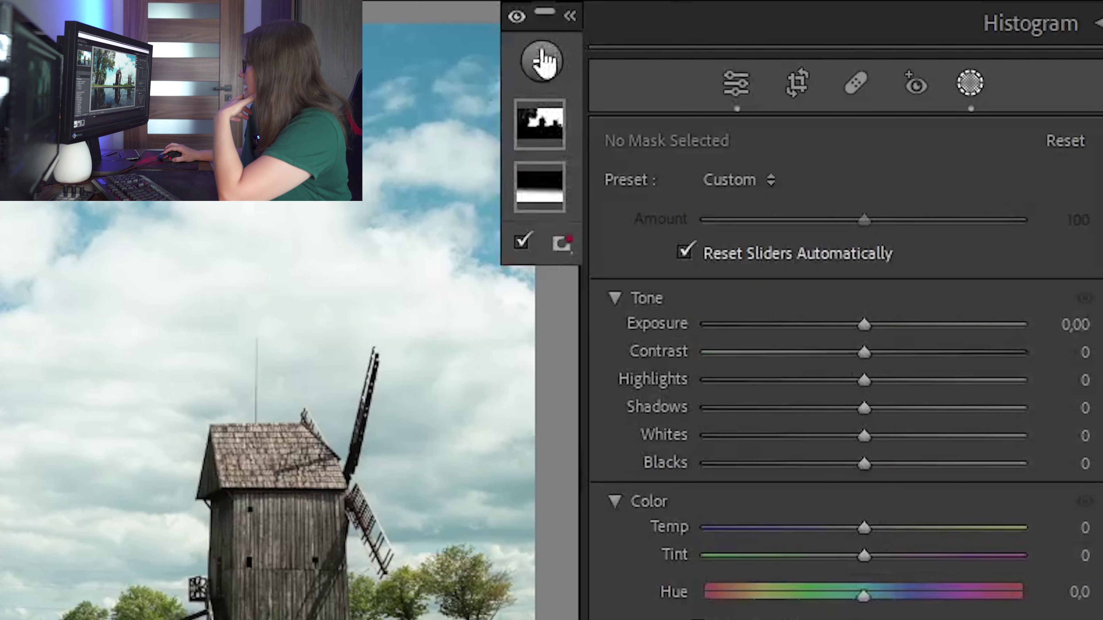
{"action": "left_click", "coordinate": [542, 61]}
{"action": "left_click", "coordinate": [563, 296]}
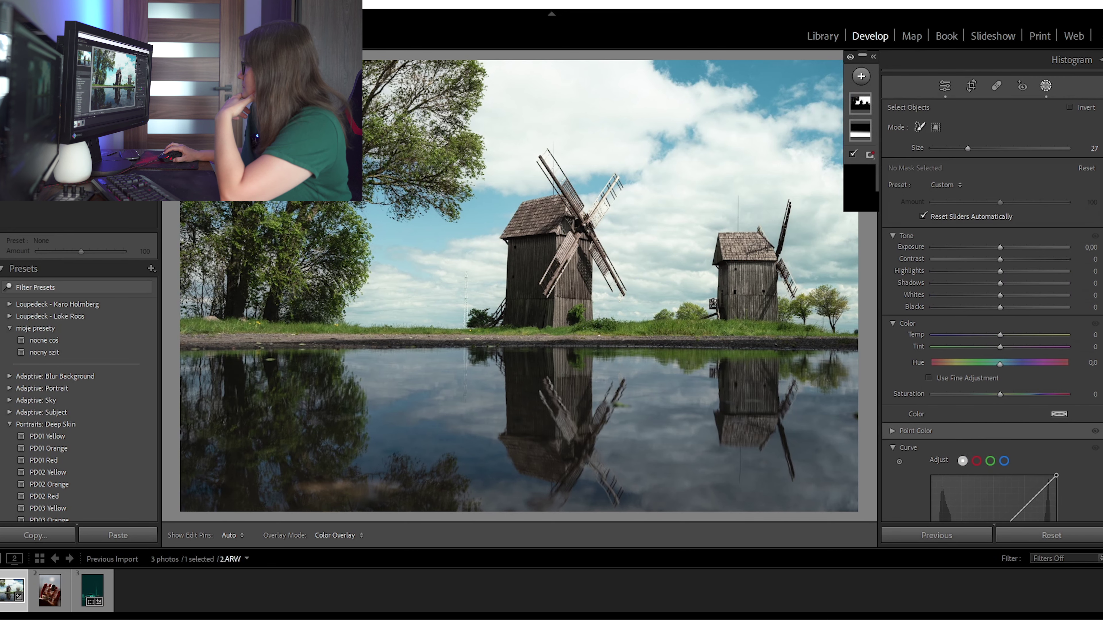
{"action": "mouse_move", "coordinate": [548, 172]}
{"action": "left_mouse_down"}
{"action": "mouse_move", "coordinate": [578, 216]}
{"action": "mouse_move", "coordinate": [588, 208]}
{"action": "mouse_move", "coordinate": [541, 263]}
{"action": "mouse_move", "coordinate": [564, 294]}
{"action": "mouse_move", "coordinate": [594, 266]}
{"action": "mouse_move", "coordinate": [531, 225]}
{"action": "mouse_move", "coordinate": [551, 321]}
{"action": "mouse_move", "coordinate": [730, 315]}
{"action": "mouse_move", "coordinate": [794, 240]}
{"action": "mouse_move", "coordinate": [717, 243]}
{"action": "left_mouse_up"}
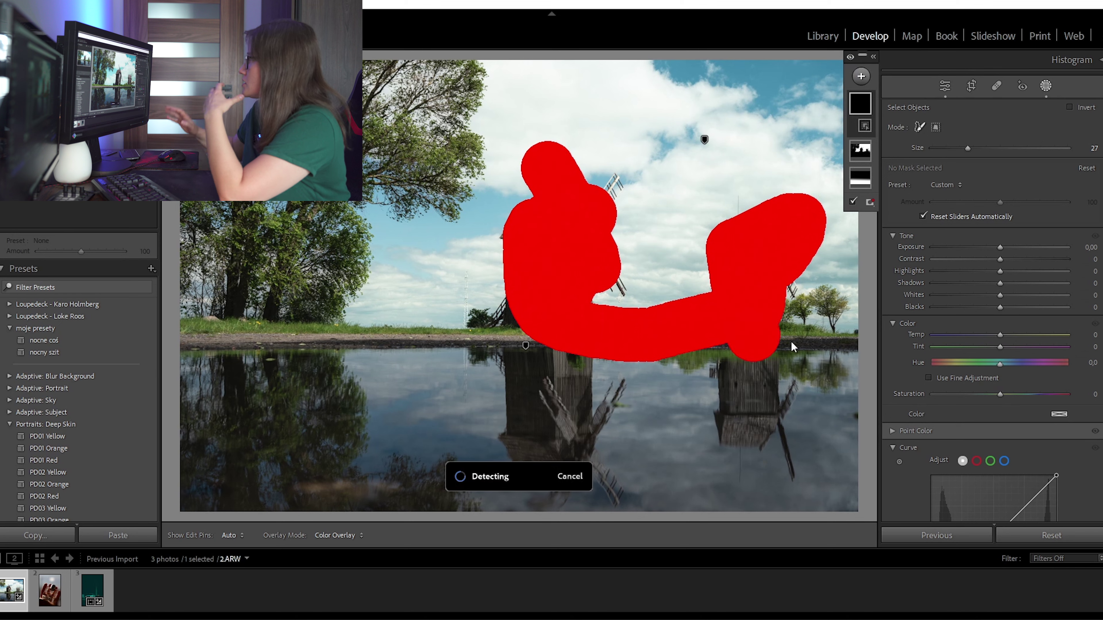
- Set the windmill mask's clarity to 79 and darken its shadows with a curve point at input 20, output 10
{"action": "left_click_drag", "start_coordinate": [1000, 205], "coordinate": [1005, 207]}
{"action": "scroll", "coordinate": [1025, 295], "scroll_direction": "down", "scroll_amount": 8}
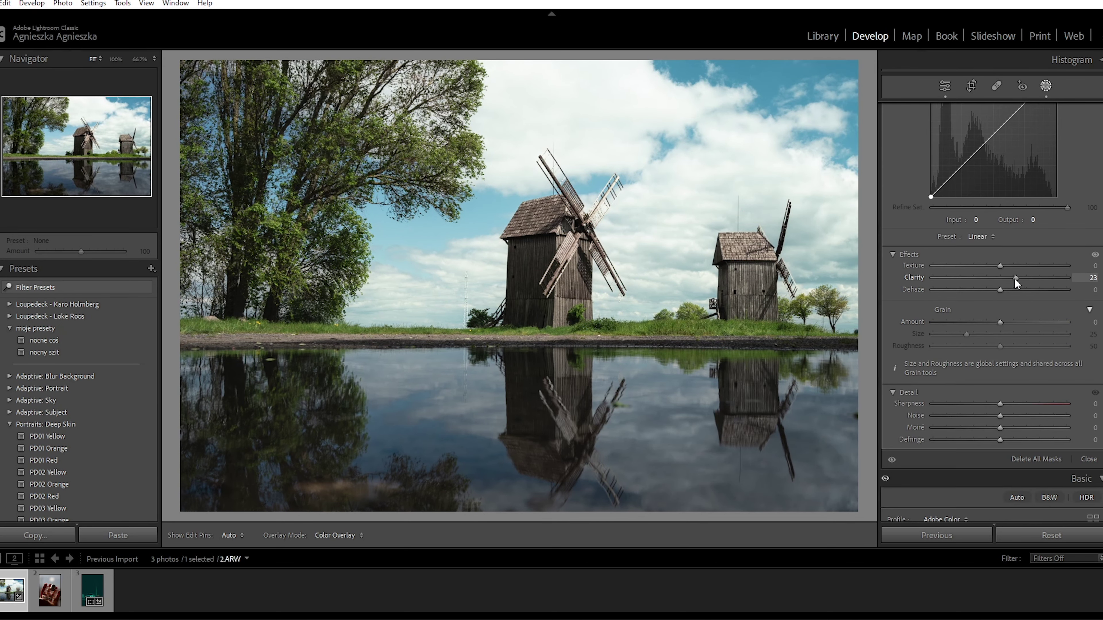
{"action": "left_click_drag", "start_coordinate": [933, 199], "coordinate": [942, 199]}
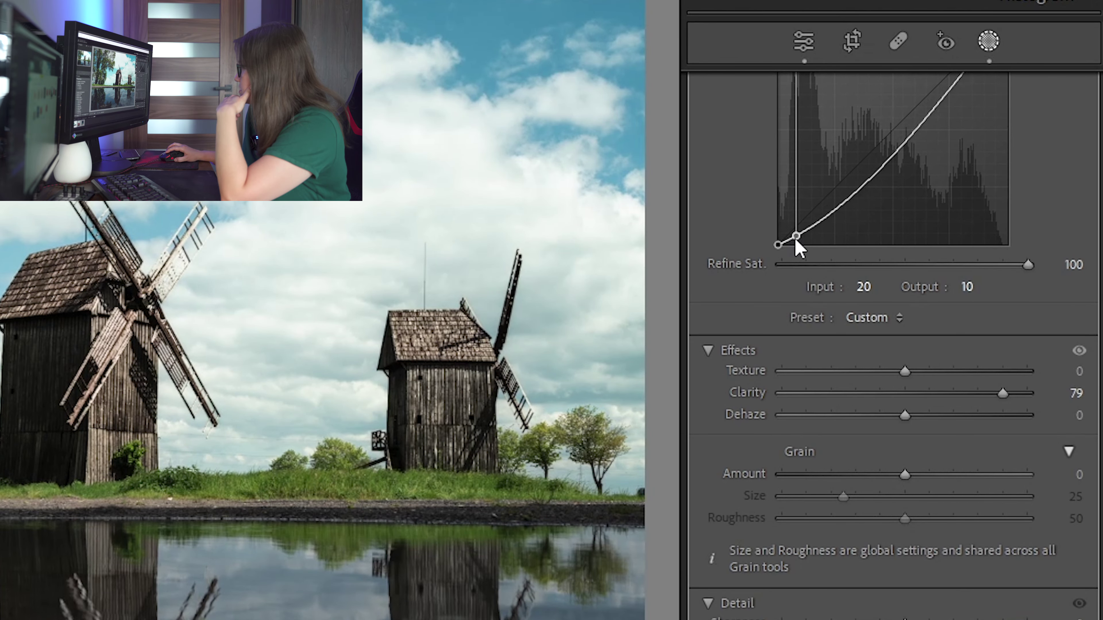
- Set the whole photo's whites to +16, clarity to +19 and saturation to +11, and lift the tone curve to 75 at input 62
{"action": "scroll", "coordinate": [793, 486], "scroll_direction": "up", "scroll_amount": 8}
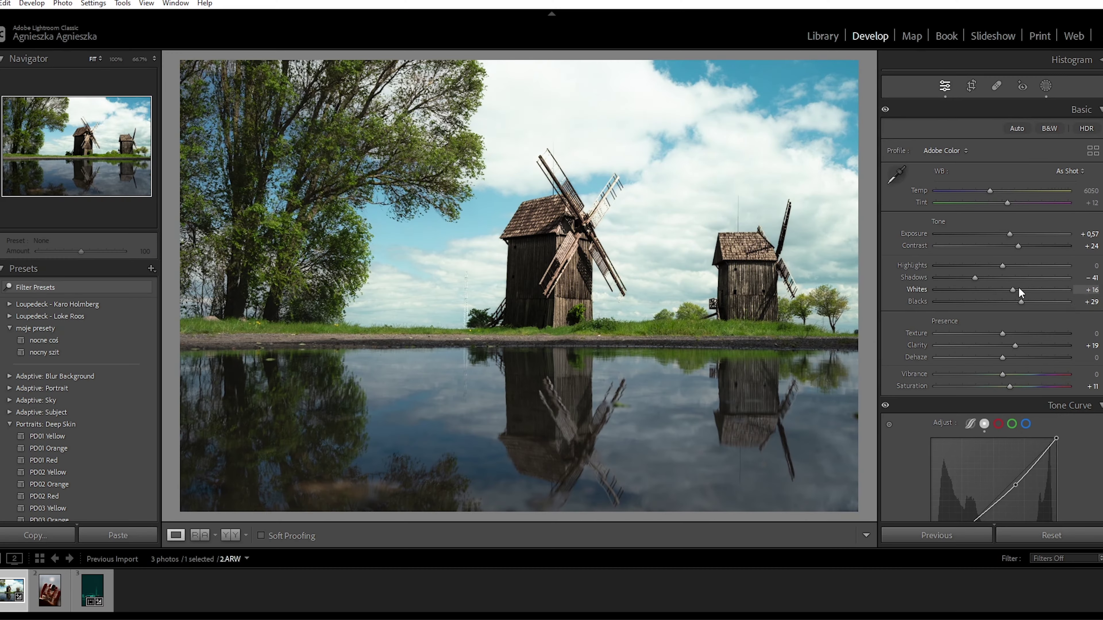
{"action": "scroll", "coordinate": [1019, 287], "scroll_direction": "down", "scroll_amount": 3}
{"action": "left_click_drag", "start_coordinate": [935, 445], "coordinate": [962, 413]}
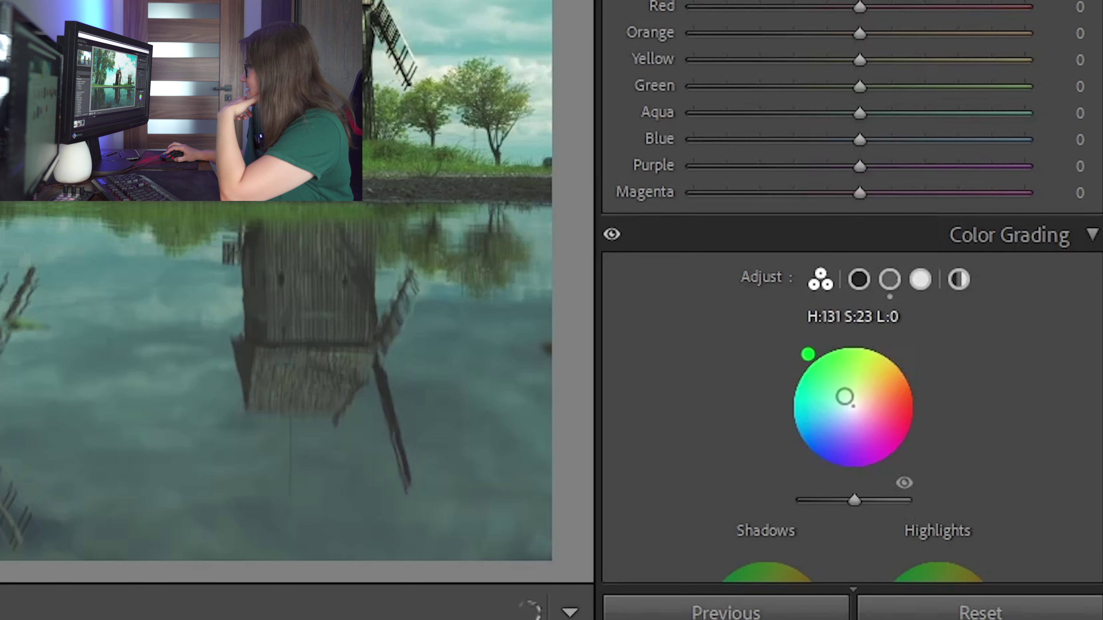
- Try tinting the midtones green and strong red with color grading, and undo the tints
{"action": "left_click_drag", "start_coordinate": [844, 396], "coordinate": [865, 411]}
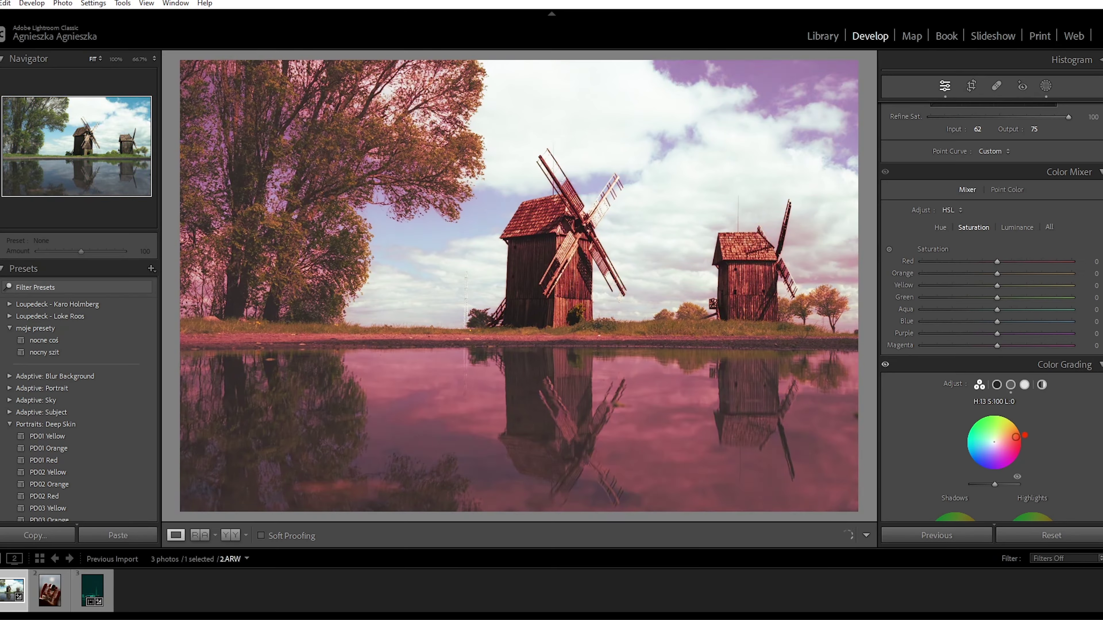
{"action": "key", "text": "ctrl+z"}
{"action": "key", "text": "ctrl+z"}
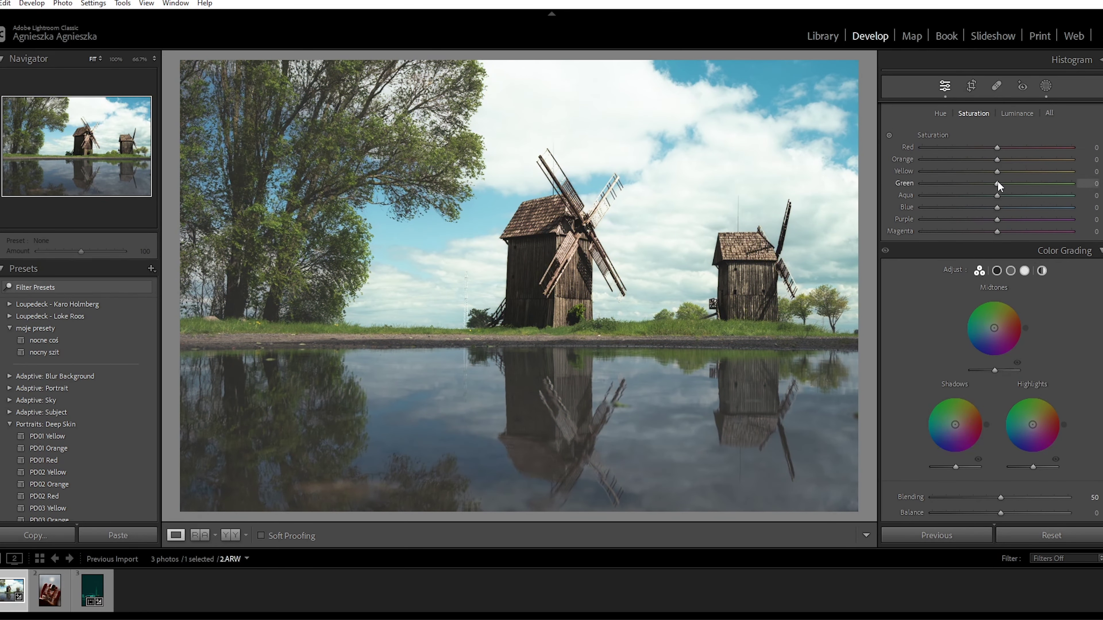
{"action": "key", "text": "ctrl+z"}
- Set the calibration to shadows tint +2, red primary hue +21, green primary hue -57 and green primary saturation -29
{"action": "scroll", "coordinate": [995, 367], "scroll_direction": "down", "scroll_amount": 10}
{"action": "left_click_drag", "start_coordinate": [1004, 378], "coordinate": [1014, 410]}
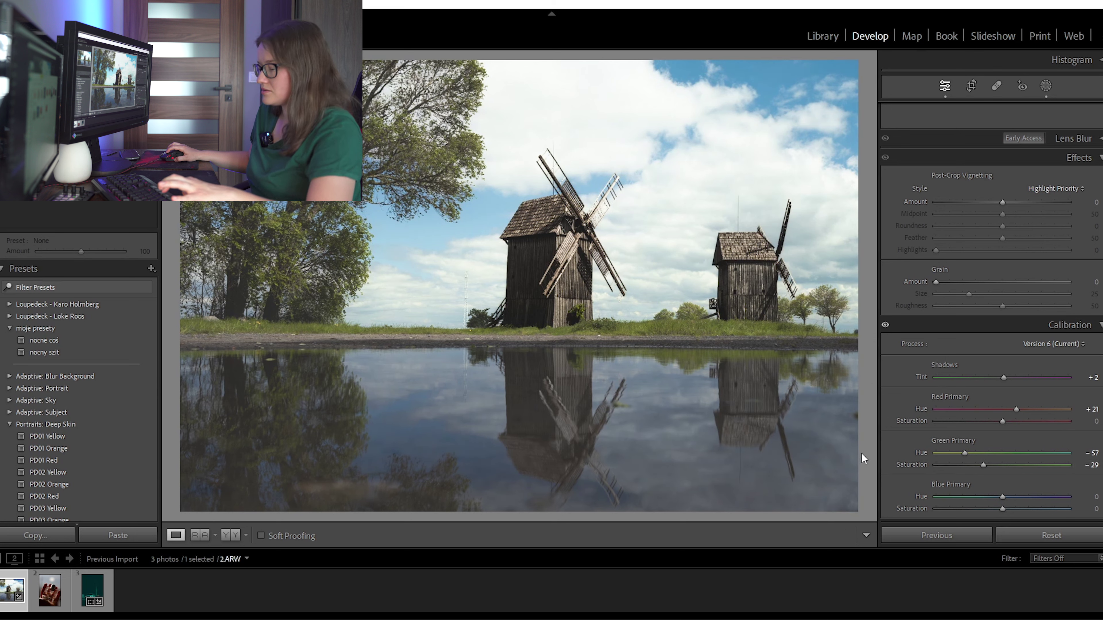
- Select the water's linear gradient mask, and set the overall photo's whites to -11, blacks to +43 and saturation to +17
{"action": "key", "text": "m"}
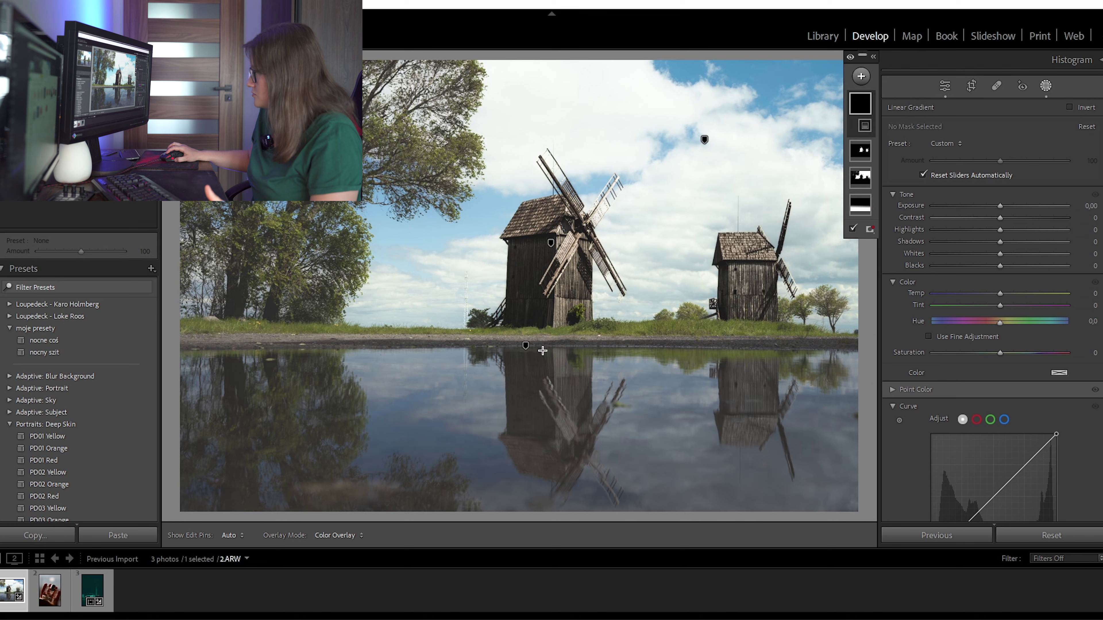
{"action": "left_click", "coordinate": [525, 346]}
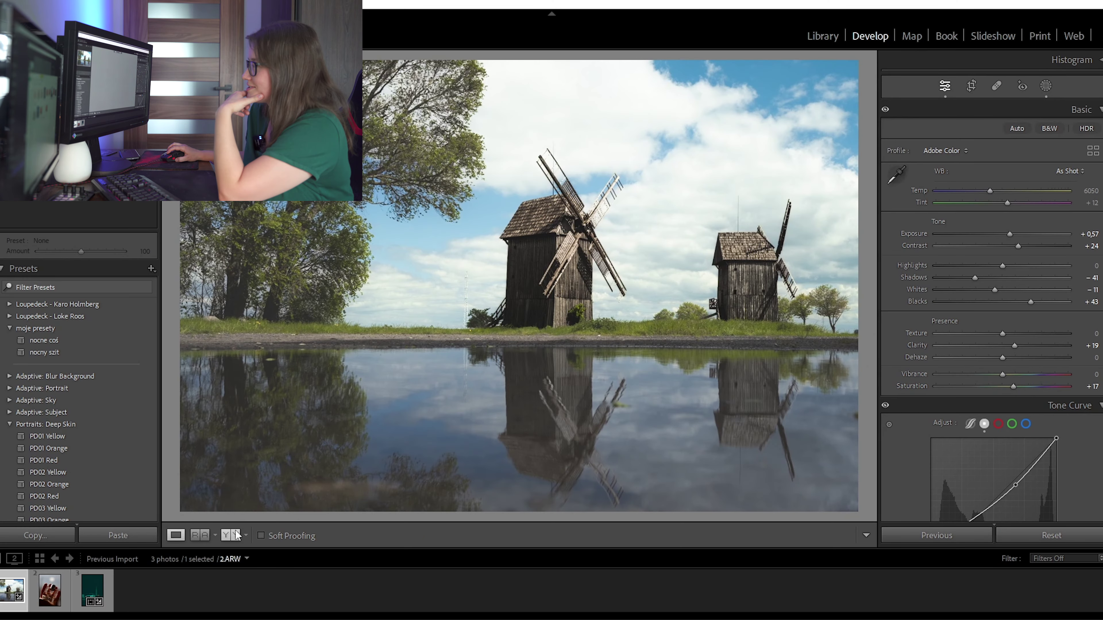
- Compare the windmill photo before and after side by side, and inspect the edited version enlarged with the lights out
{"action": "left_click", "coordinate": [237, 535]}
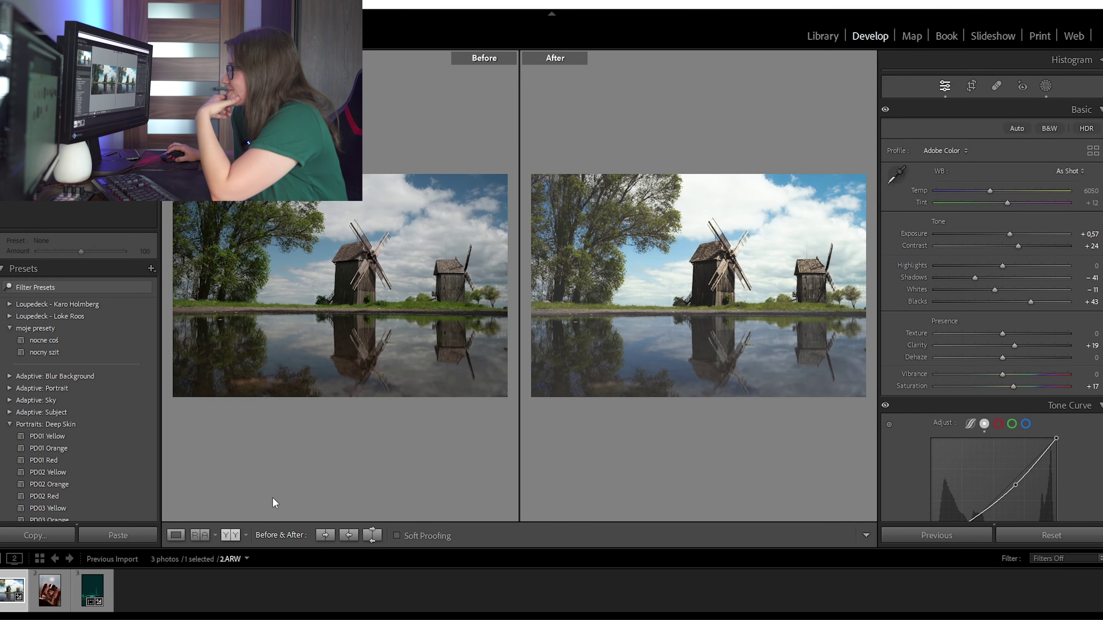
{"action": "left_click", "coordinate": [178, 537]}
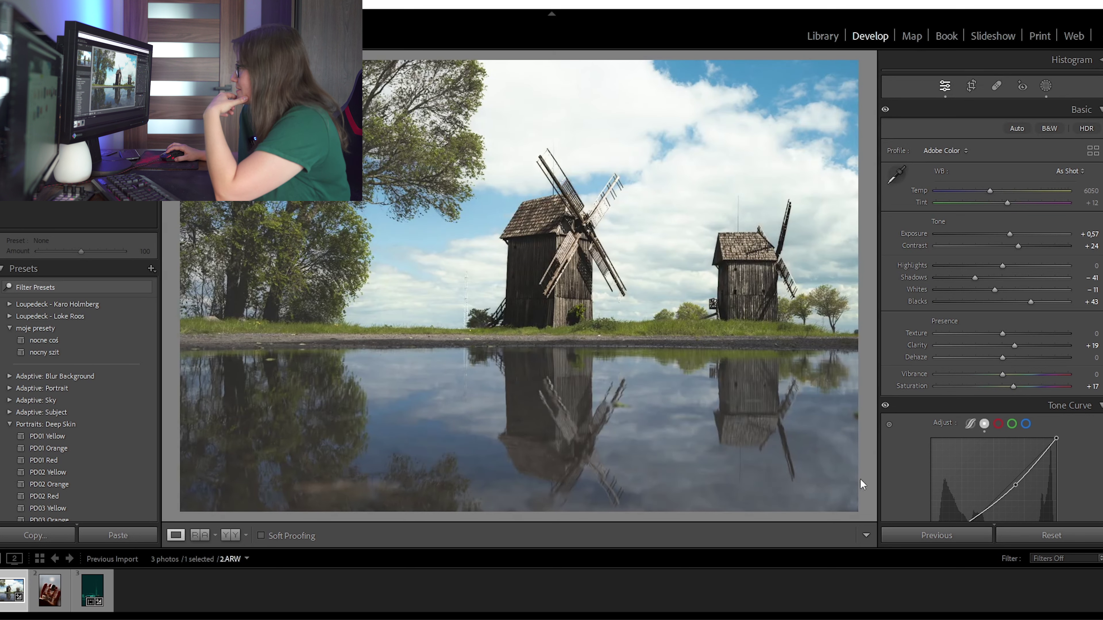
{"action": "key", "text": "l"}
{"action": "key", "text": "l"}
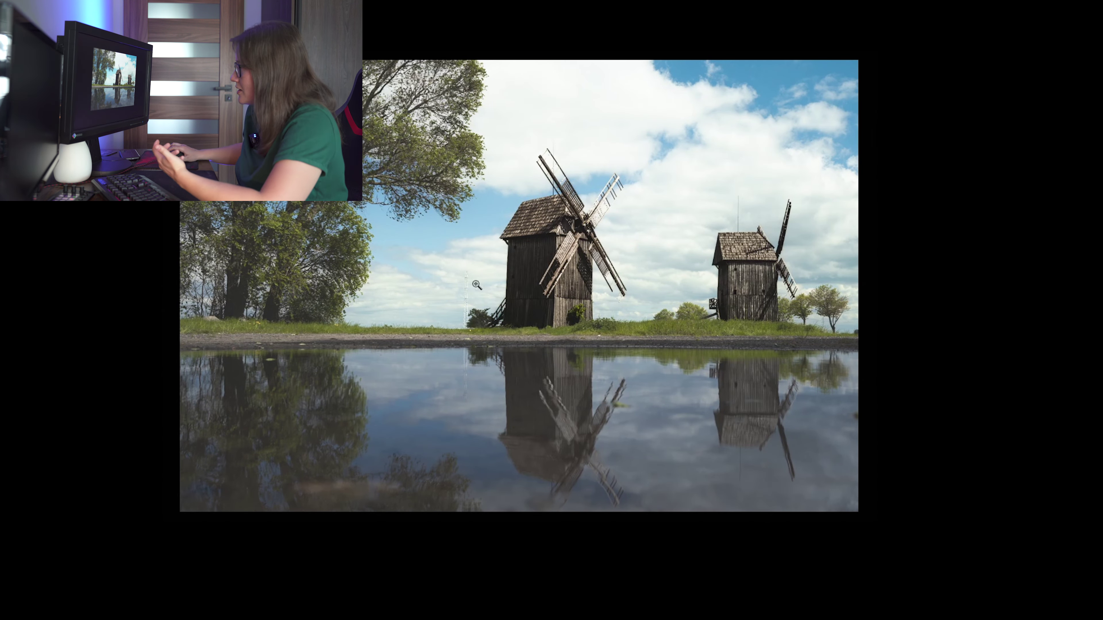
{"action": "left_click", "coordinate": [449, 309]}
{"action": "left_click", "coordinate": [480, 337]}
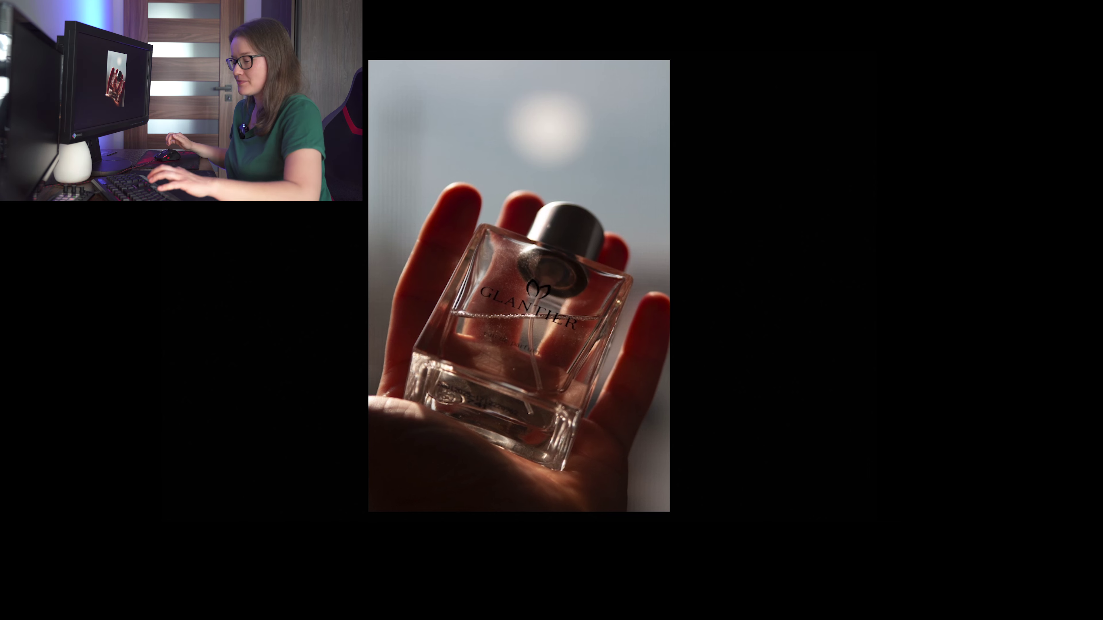
- Bring up the perfume bottle photo in the normal Develop view with the lights back on
{"action": "key", "text": "Escape"}
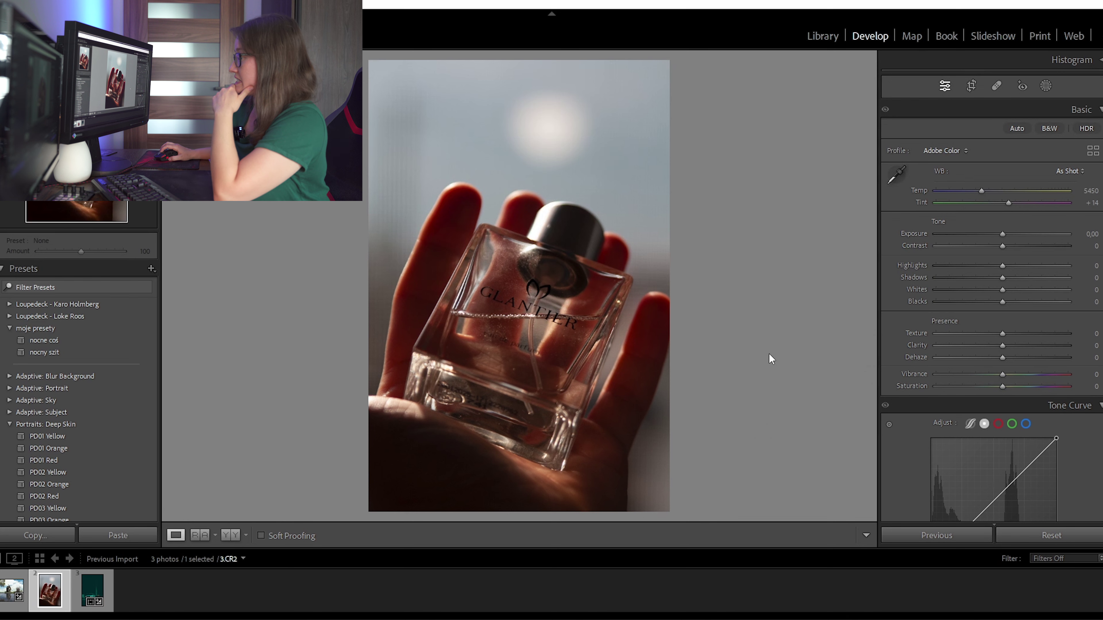
- Set the perfume photo's exposure to +1.15, temperature to 4851, clarity to +15 and saturation to -12
{"action": "left_click_drag", "start_coordinate": [1002, 234], "coordinate": [1009, 233]}
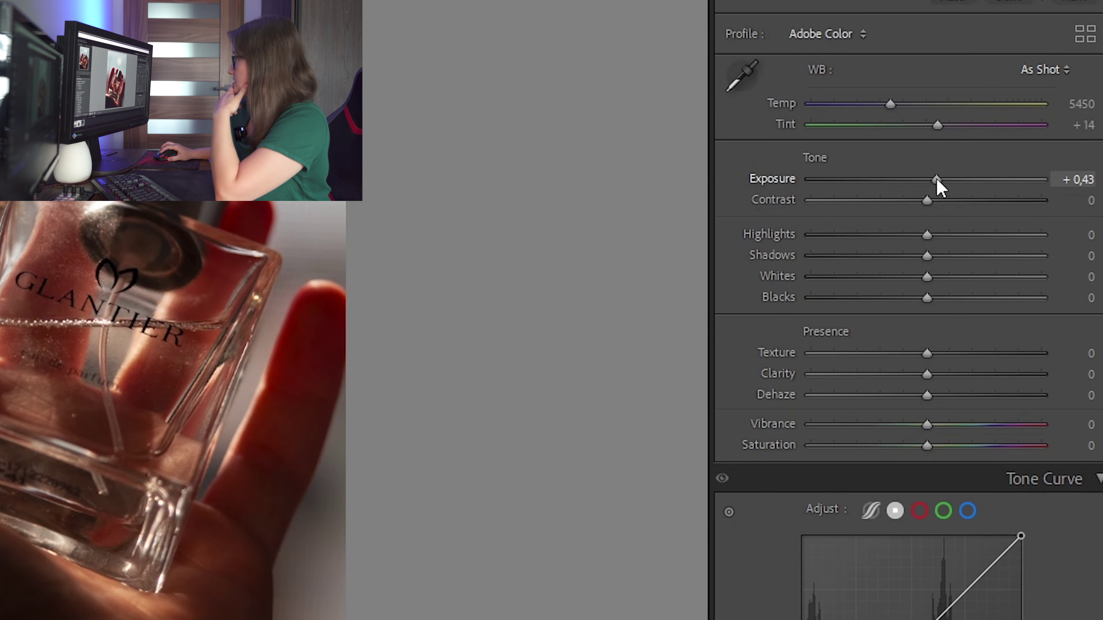
{"action": "left_click_drag", "start_coordinate": [937, 179], "coordinate": [954, 181]}
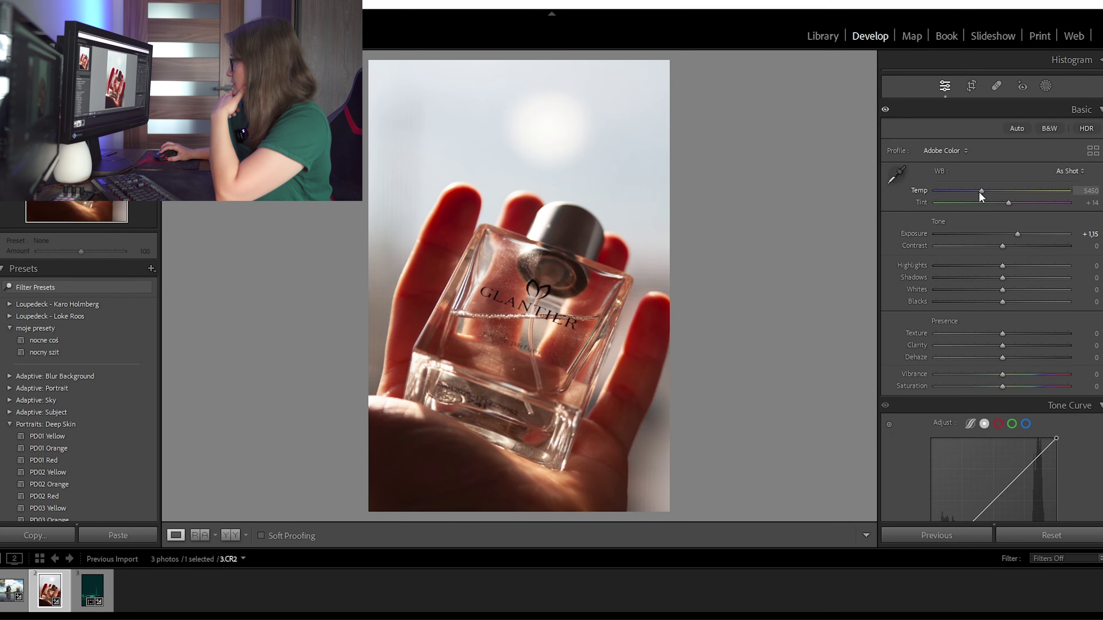
{"action": "left_click_drag", "start_coordinate": [979, 192], "coordinate": [972, 193]}
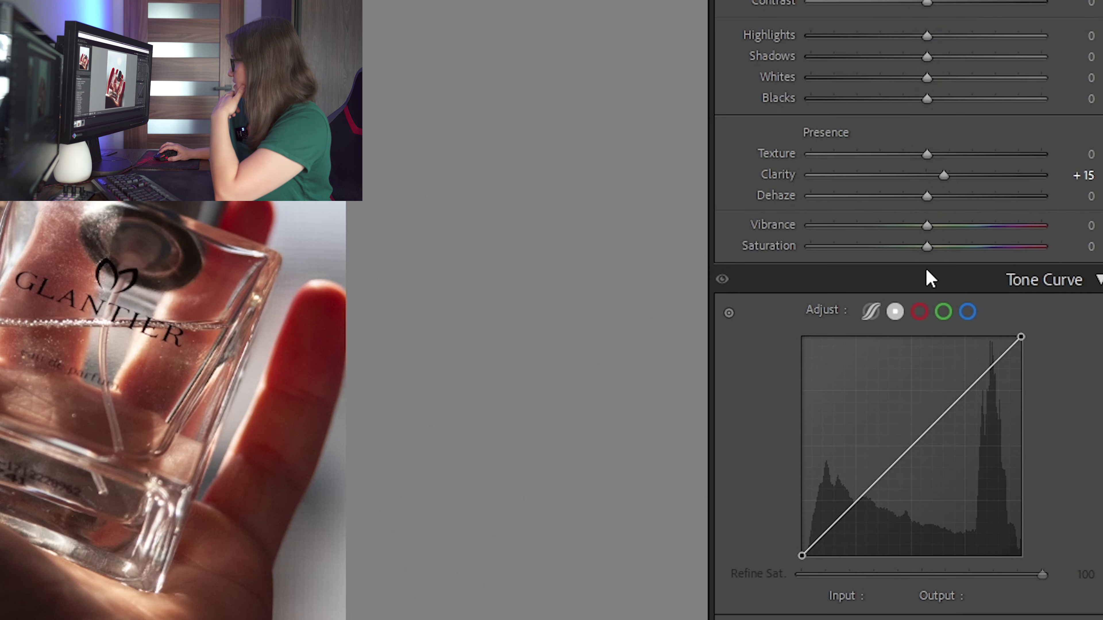
{"action": "left_click_drag", "start_coordinate": [1003, 386], "coordinate": [999, 386]}
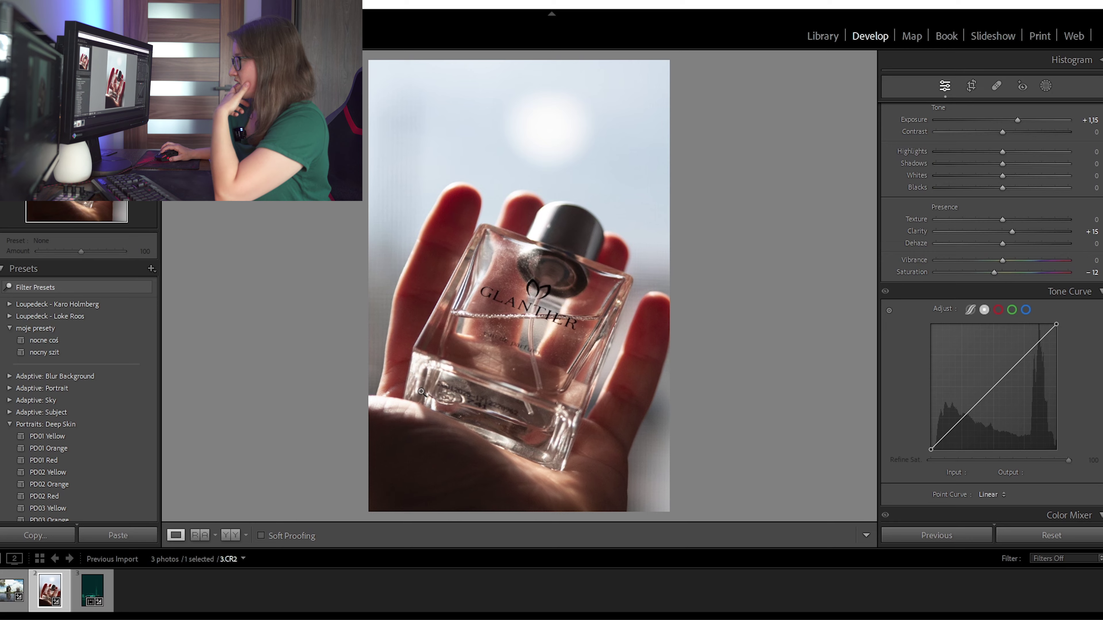
- Inspect the bottle's glass and lettering enlarged, and lift the tone curve's darkest point to input 8, output 14
{"action": "left_click", "coordinate": [507, 313]}
{"action": "left_click_drag", "start_coordinate": [548, 136], "coordinate": [530, 268]}
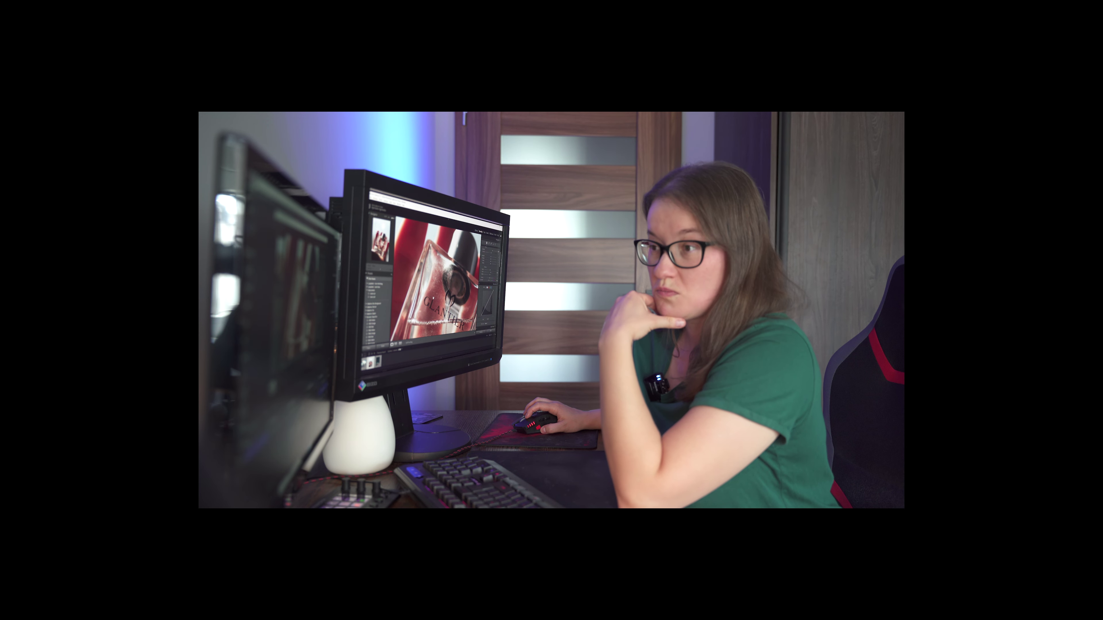
{"action": "scroll", "coordinate": [1088, 415], "scroll_direction": "down", "scroll_amount": 5}
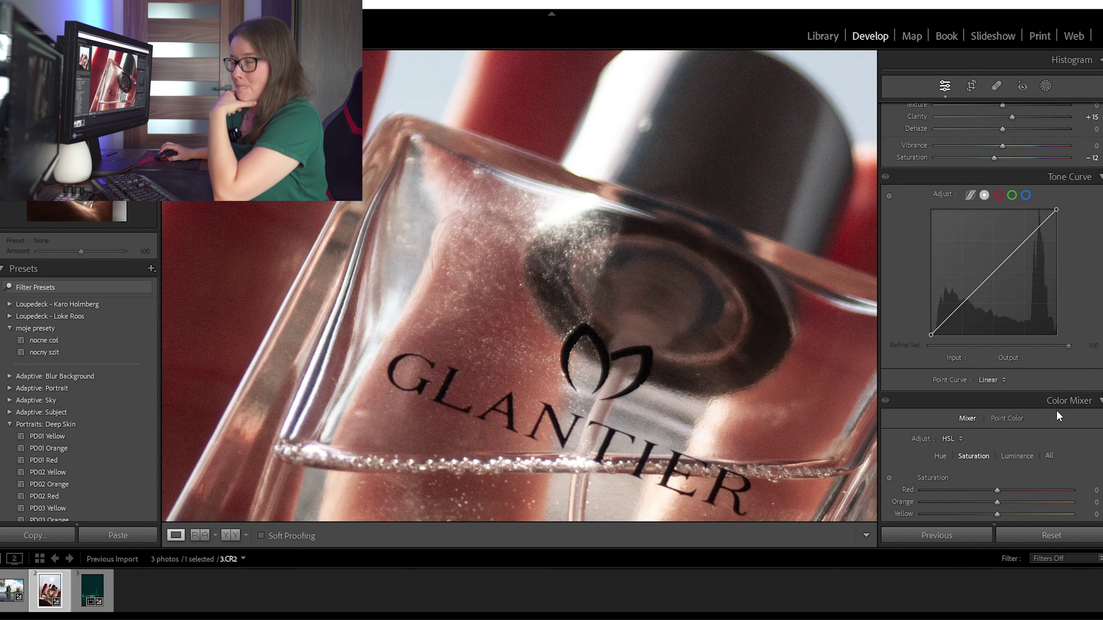
{"action": "left_click_drag", "start_coordinate": [625, 435], "coordinate": [465, 347]}
{"action": "left_click_drag", "start_coordinate": [465, 461], "coordinate": [586, 326]}
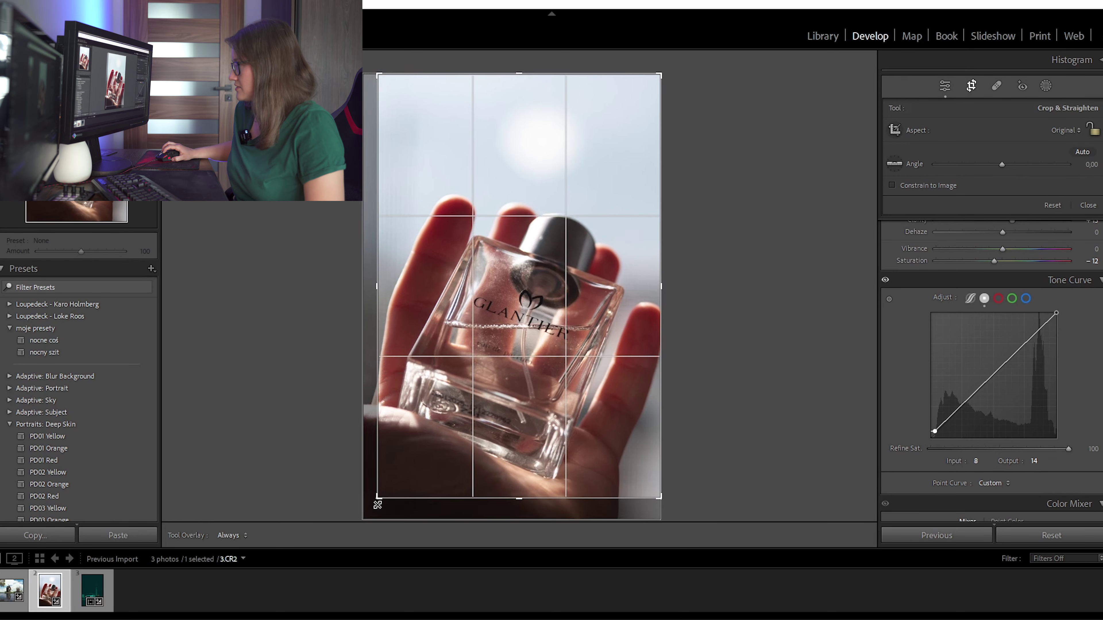
- Crop the photo slightly tighter at its original aspect ratio, reposition the hand and bottle within the frame, and apply the crop
{"action": "left_click_drag", "start_coordinate": [378, 504], "coordinate": [387, 493]}
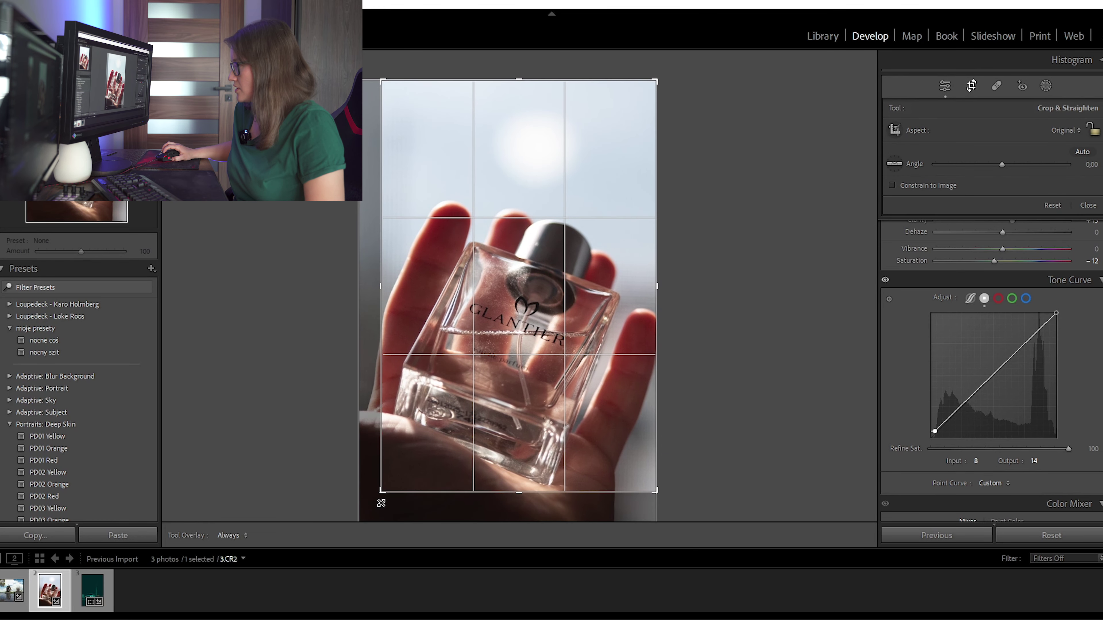
{"action": "left_click_drag", "start_coordinate": [506, 413], "coordinate": [521, 406]}
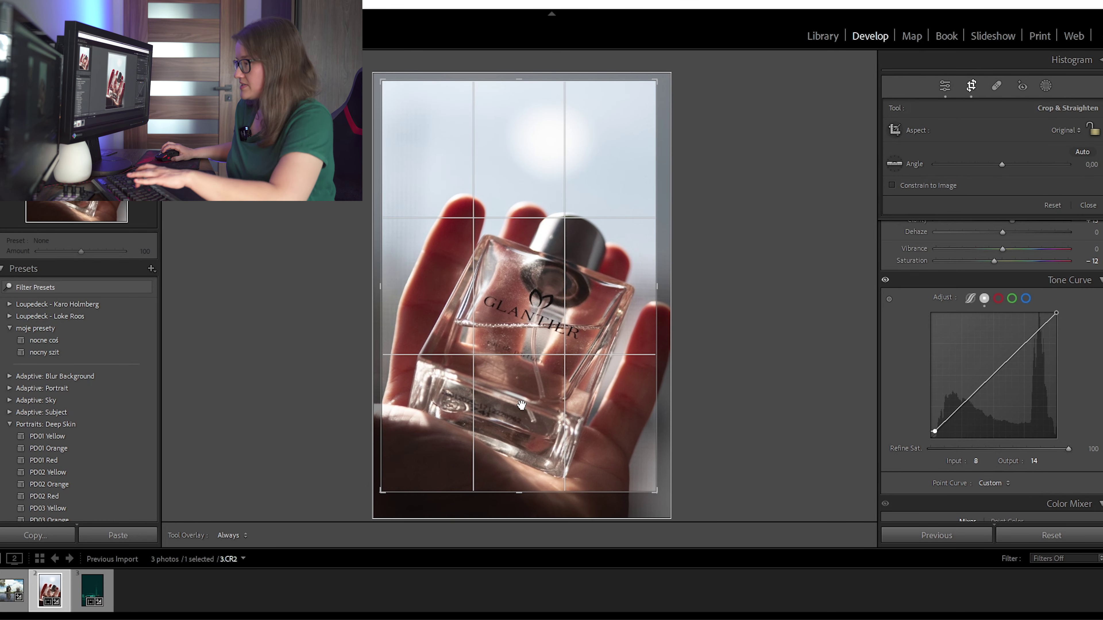
{"action": "key", "text": "d"}
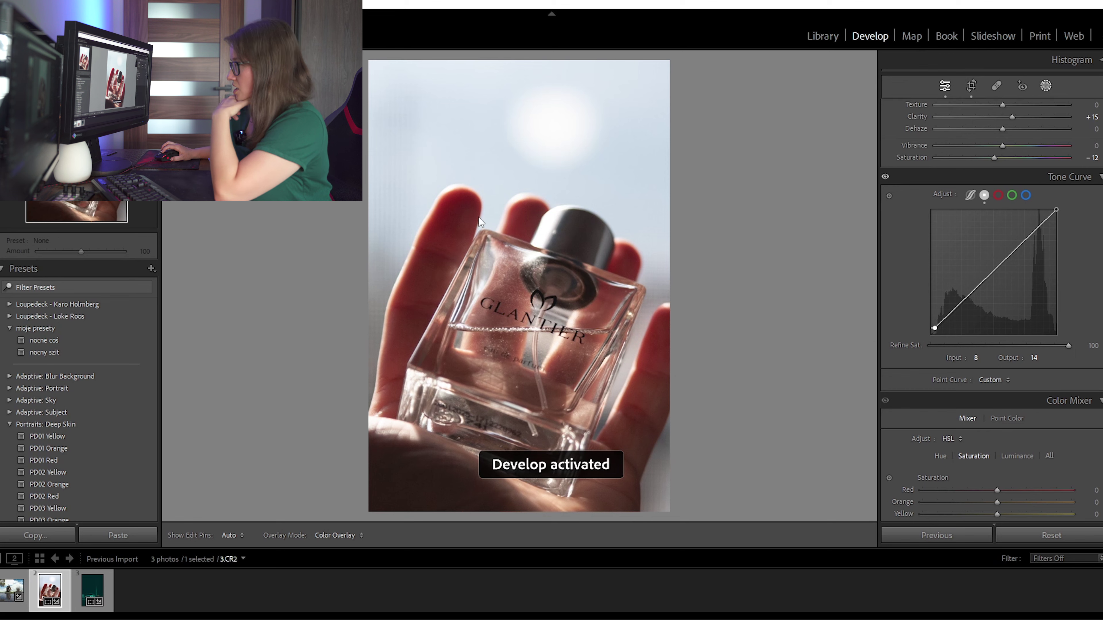
- Paint a brush mask of size 13 over the hand and fingers around the bottle, with saturation -40 and shadows -23
{"action": "key", "text": "k"}
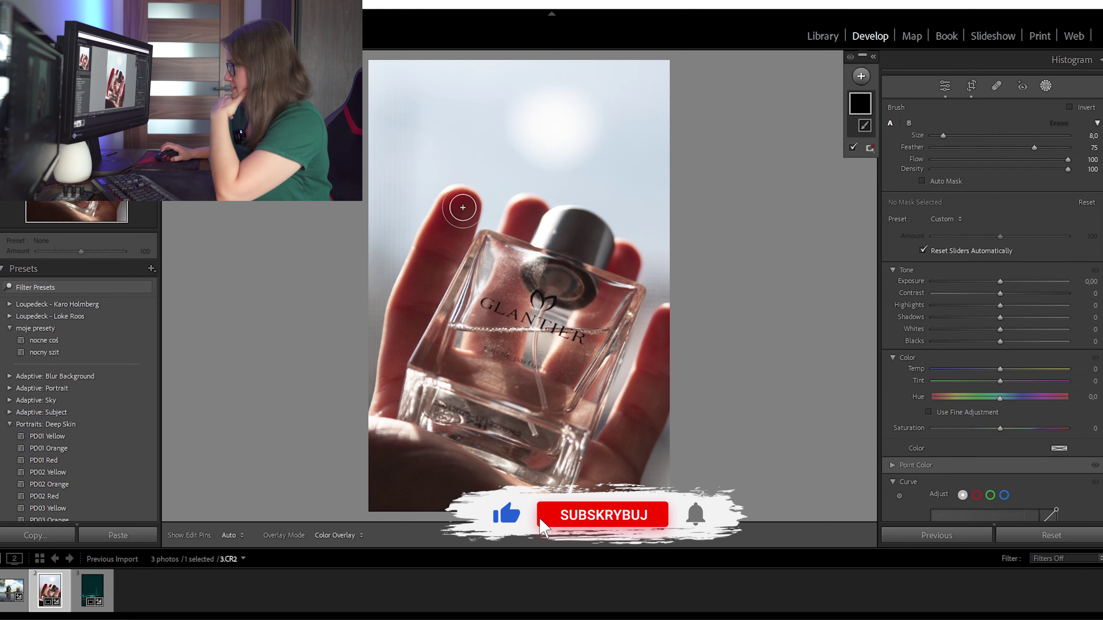
{"action": "scroll", "coordinate": [461, 207], "scroll_direction": "up", "scroll_amount": 3}
{"action": "mouse_move", "coordinate": [461, 207]}
{"action": "left_mouse_down"}
{"action": "mouse_move", "coordinate": [378, 449]}
{"action": "mouse_move", "coordinate": [432, 501]}
{"action": "mouse_move", "coordinate": [584, 548]}
{"action": "mouse_move", "coordinate": [611, 522]}
{"action": "mouse_move", "coordinate": [672, 328]}
{"action": "mouse_move", "coordinate": [569, 485]}
{"action": "mouse_move", "coordinate": [530, 487]}
{"action": "mouse_move", "coordinate": [369, 434]}
{"action": "left_mouse_up"}
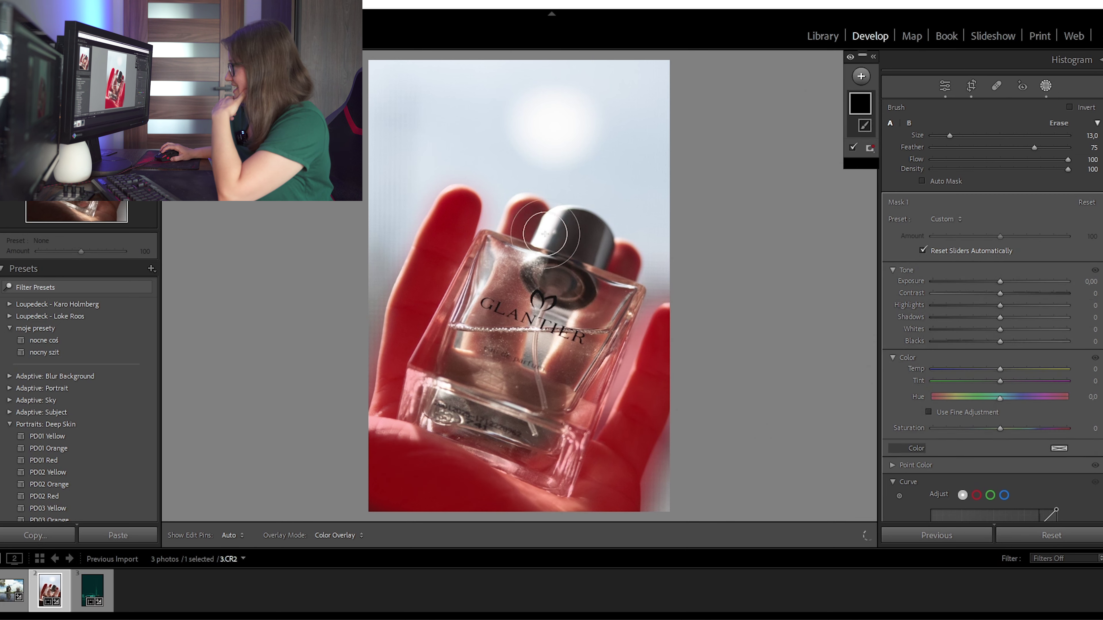
{"action": "left_click_drag", "start_coordinate": [997, 428], "coordinate": [973, 428]}
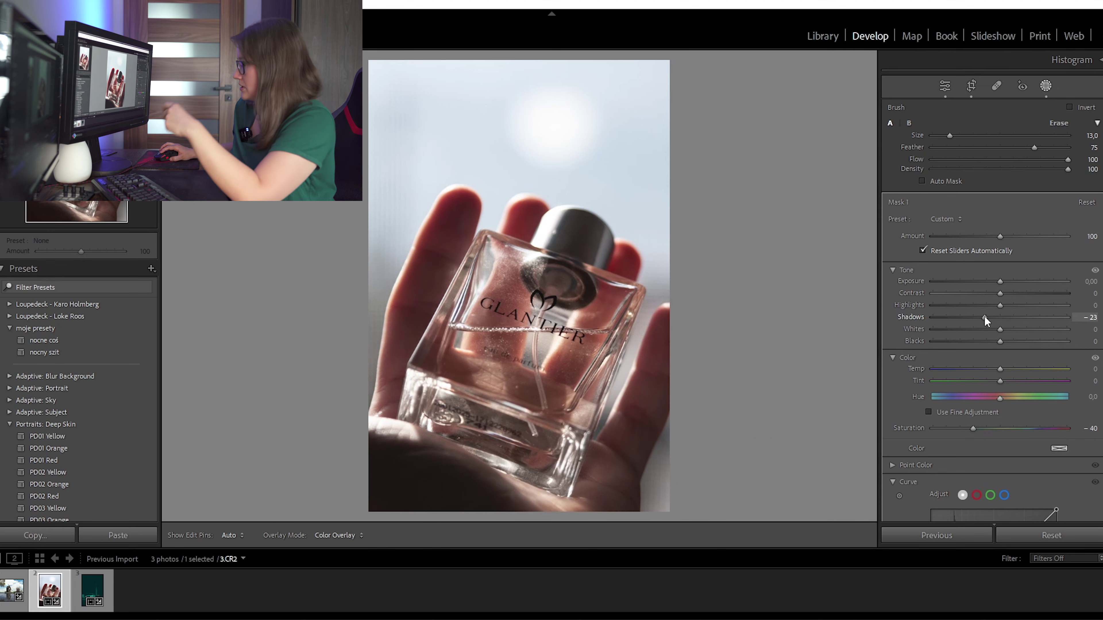
- Start a new object-selection mask in brush mode with size 27, alongside the existing hand mask
{"action": "key", "text": "shift+w"}
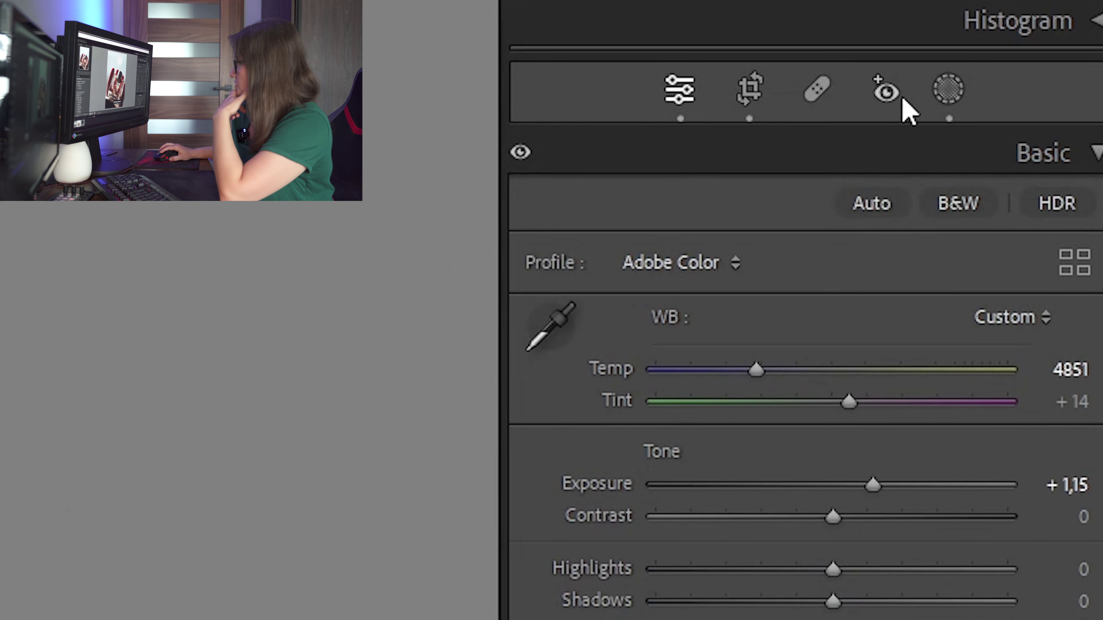
{"action": "key", "text": "shift+w"}
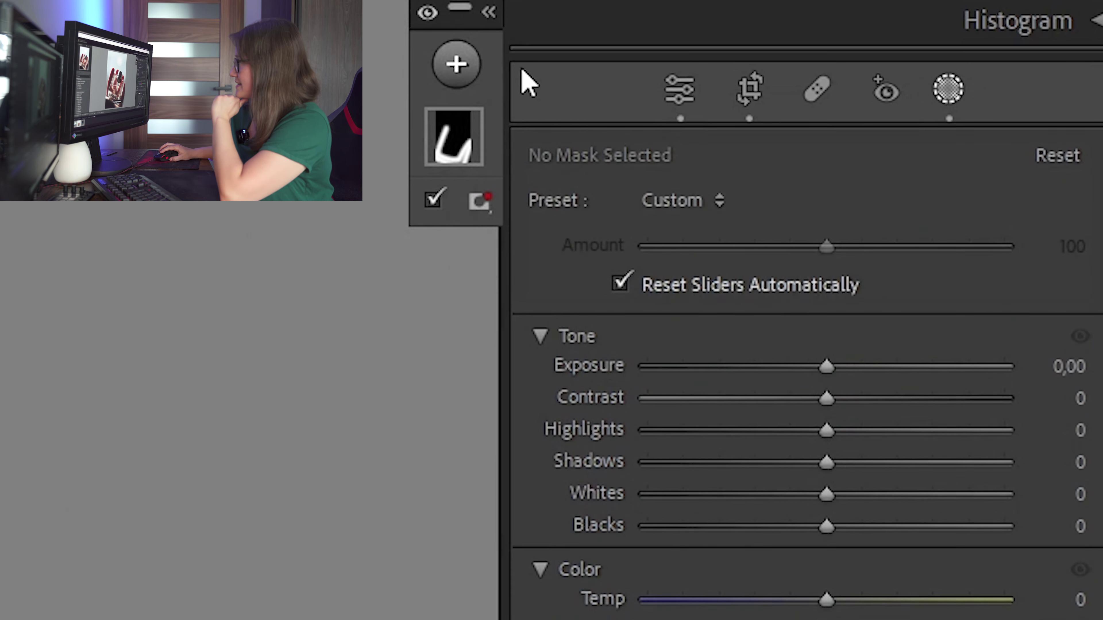
{"action": "left_click", "coordinate": [456, 64]}
{"action": "left_click", "coordinate": [434, 324]}
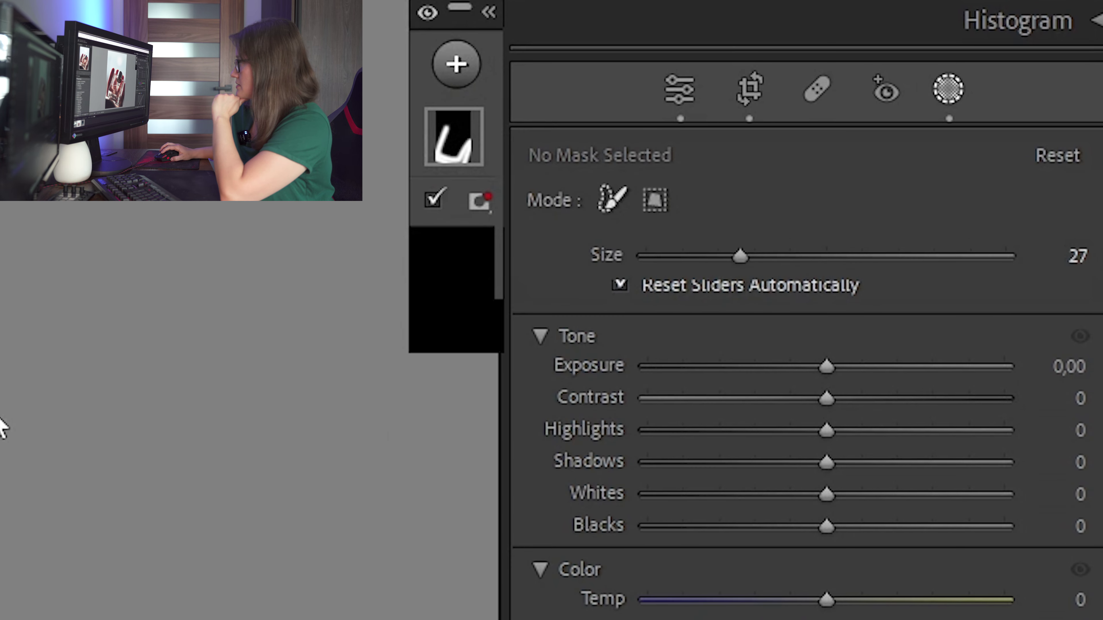